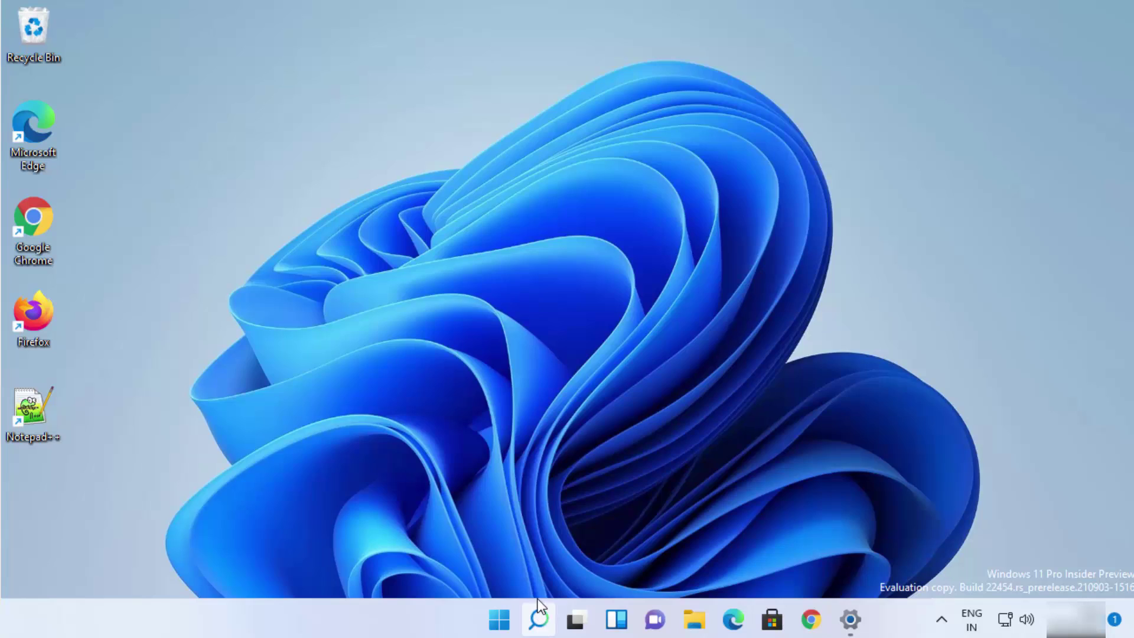
Search Windows for 'snipp' and launch the Snipping Tool app.
left_click(539, 617)
type("sn")
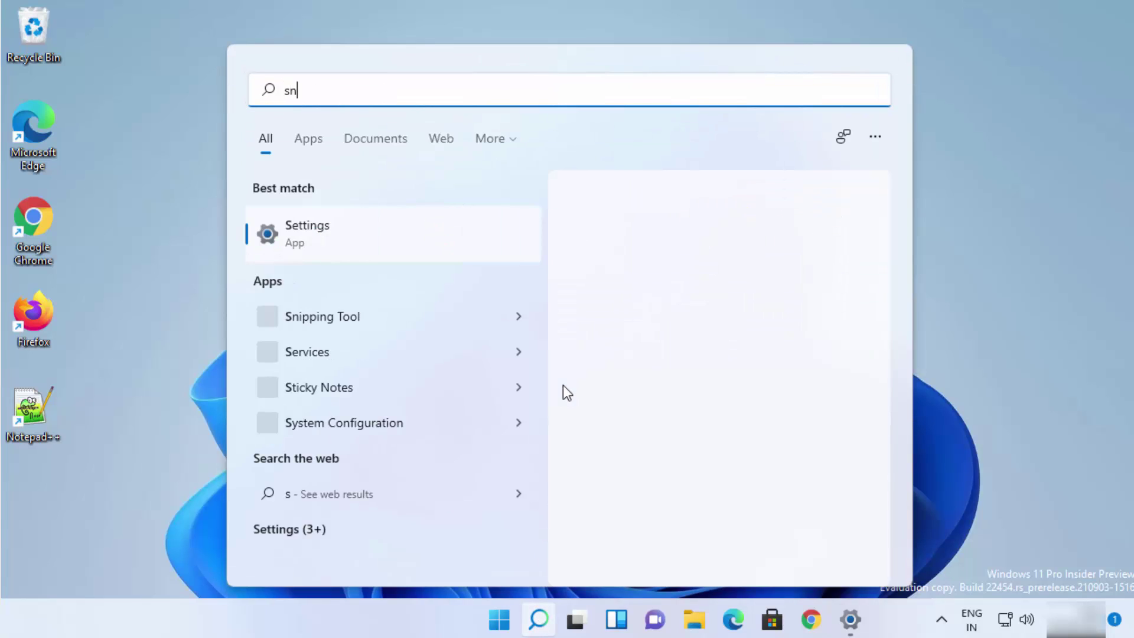
type("i")
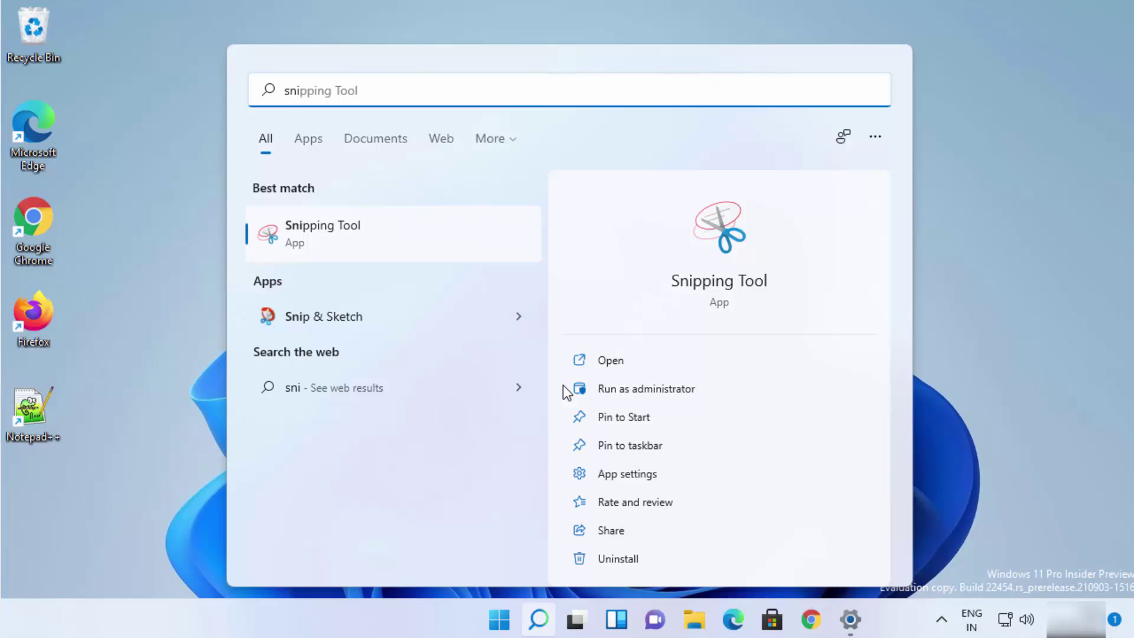
type("pp")
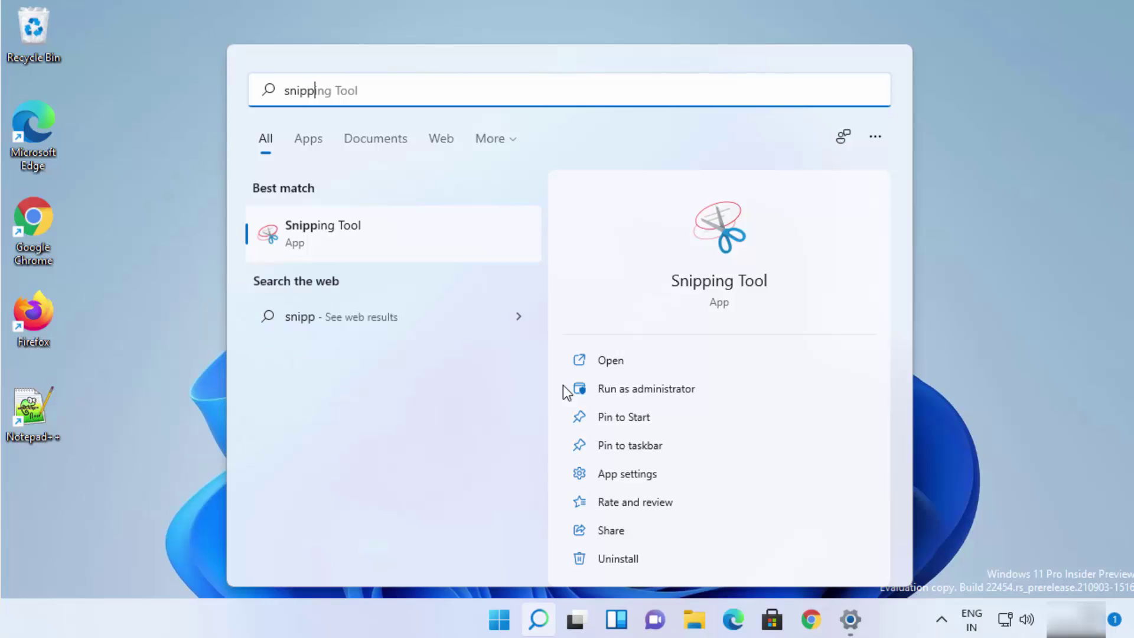
left_click(352, 240)
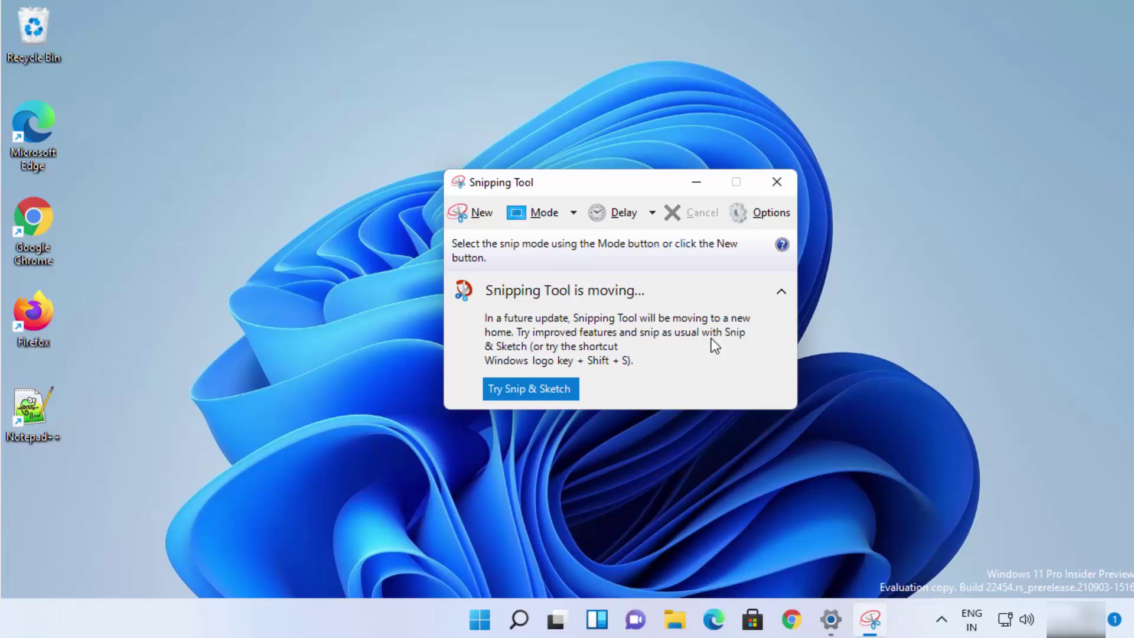
Start a Win+Shift+S screen snip from the desktop, then cancel it.
left_click(898, 379)
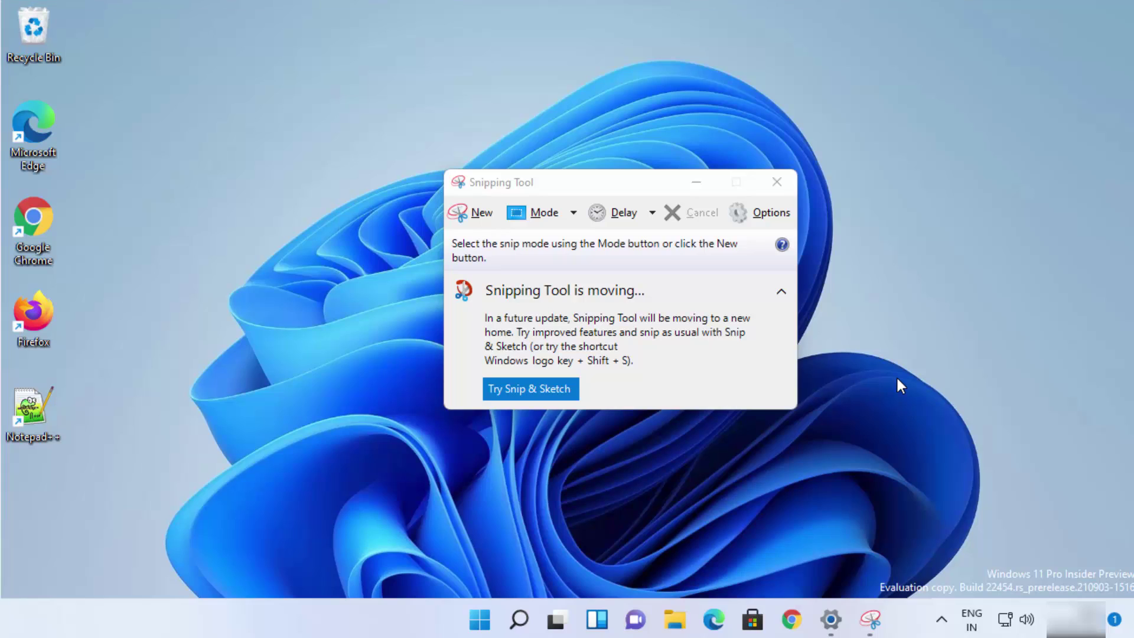
key("super+shift+s")
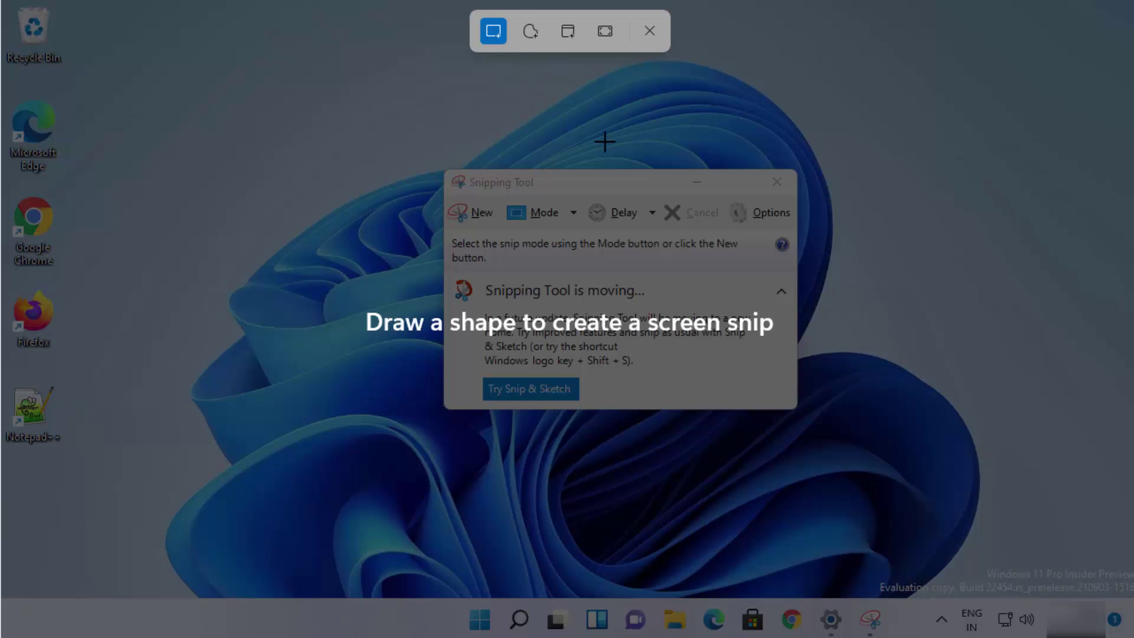
left_click(649, 31)
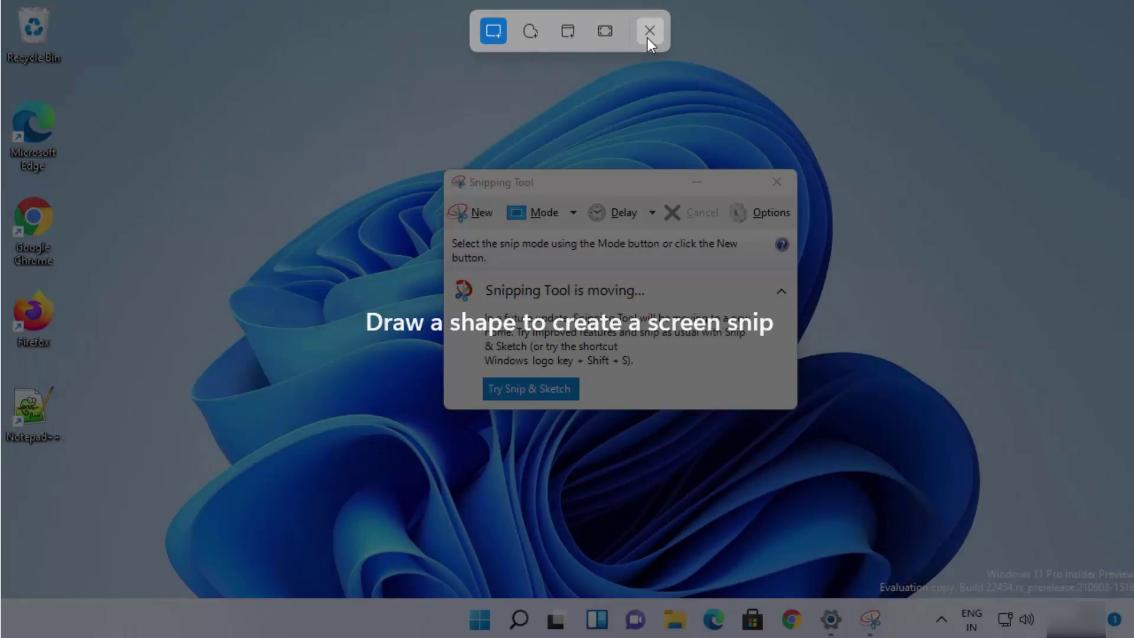
Search Windows for 'snip and' to find the Snip & Sketch app.
left_click(520, 620)
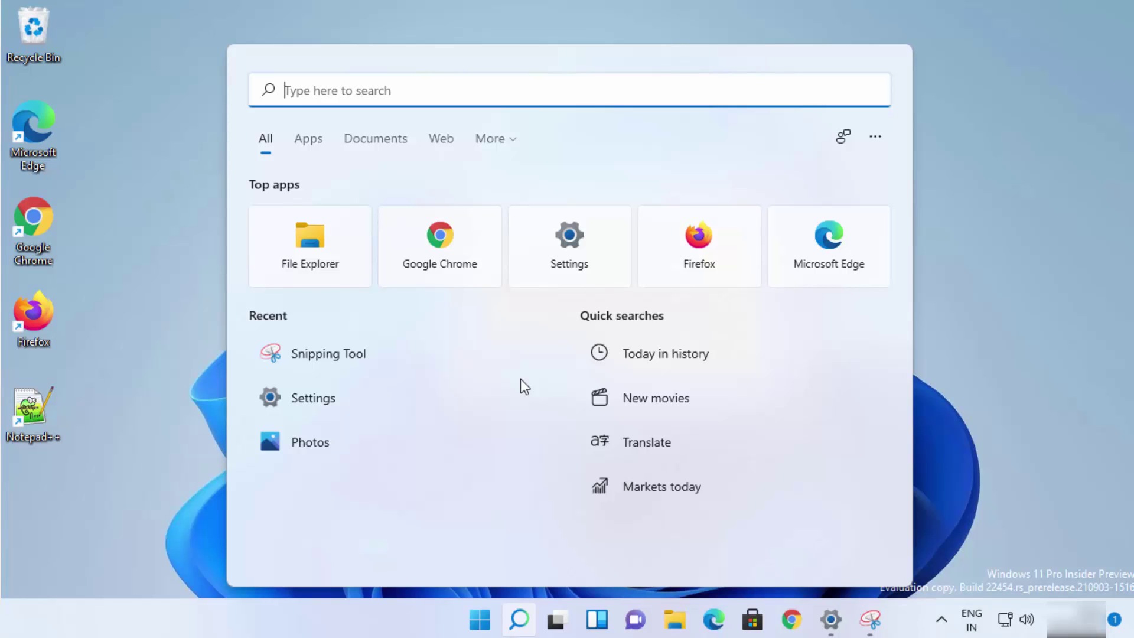
type("snip and")
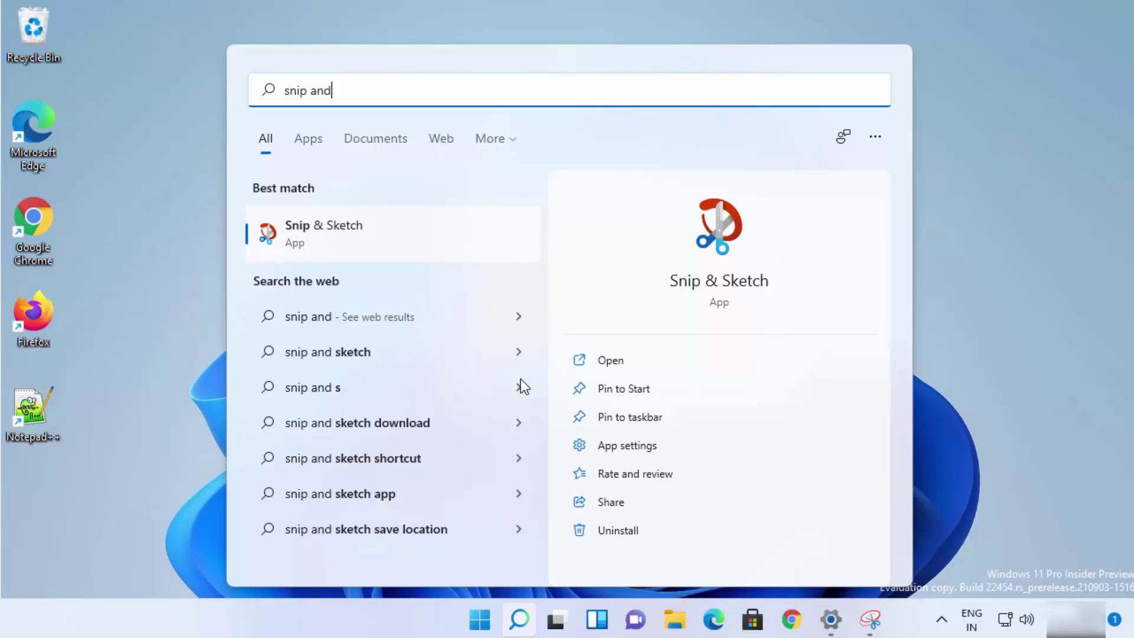
Launch Snip & Sketch, move its window toward screen centre, and check the delayed snip options.
left_click(322, 236)
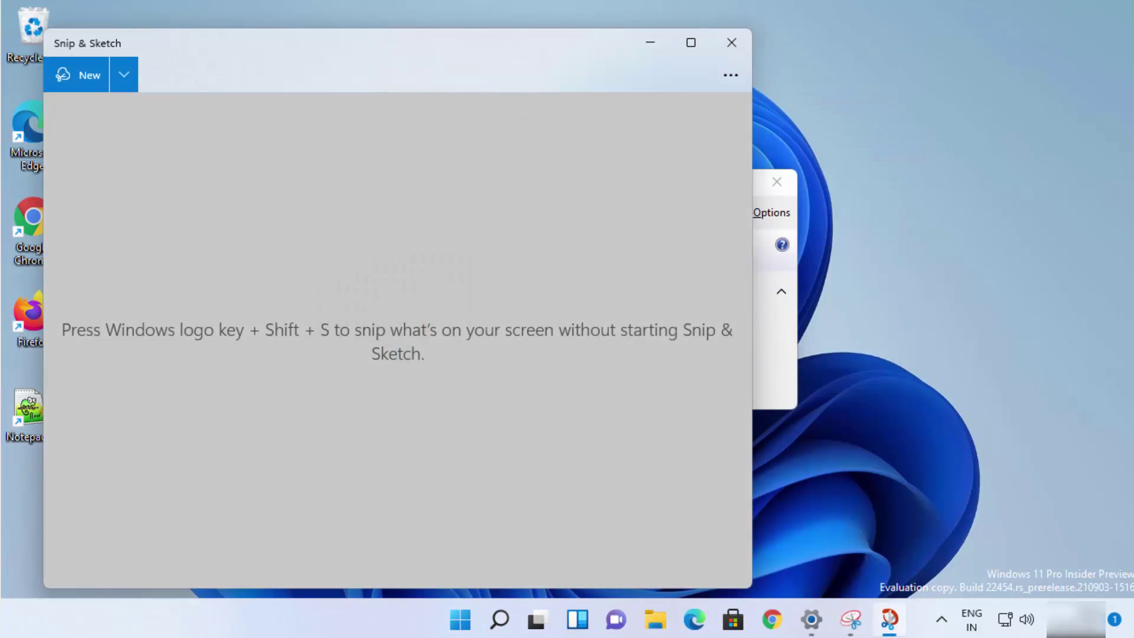
left_click_drag(485, 47, 646, 44)
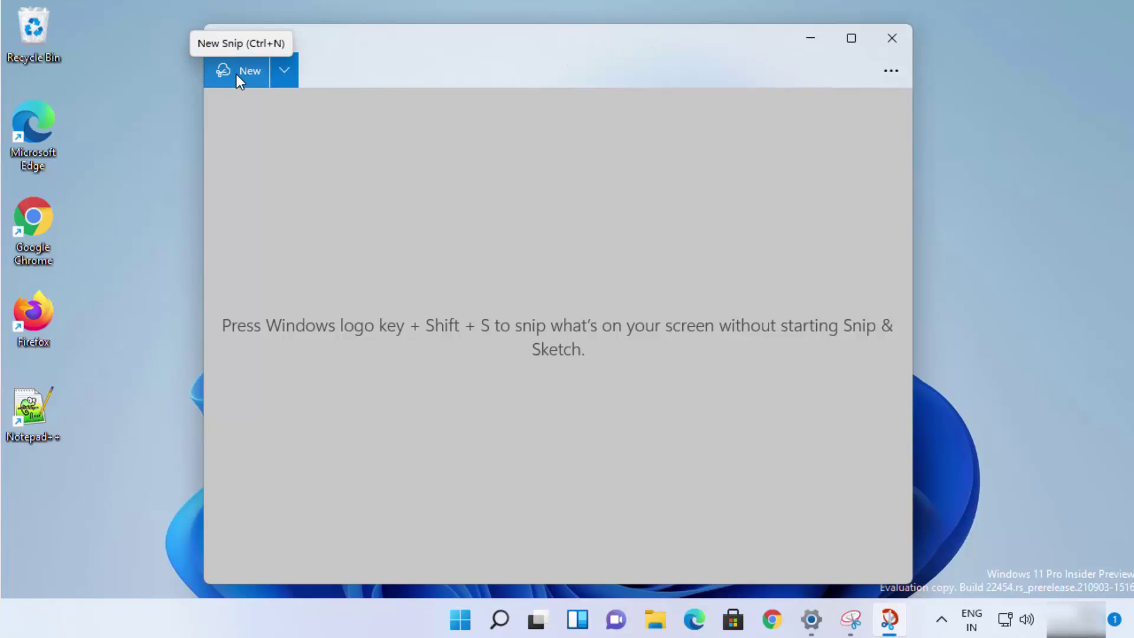
left_click(283, 73)
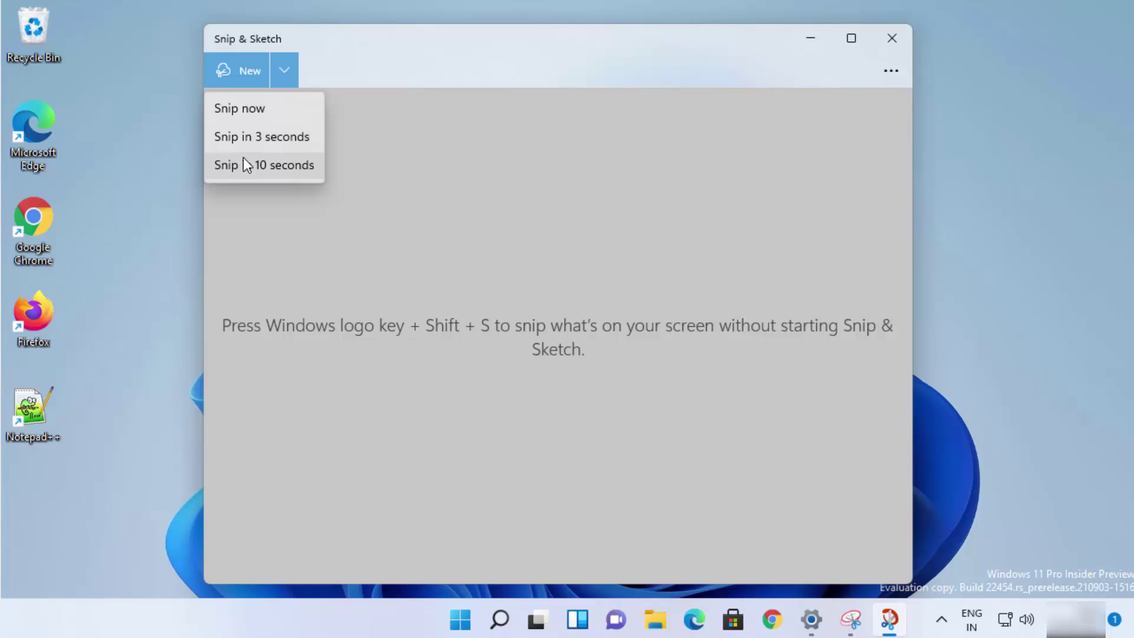
left_click(274, 163)
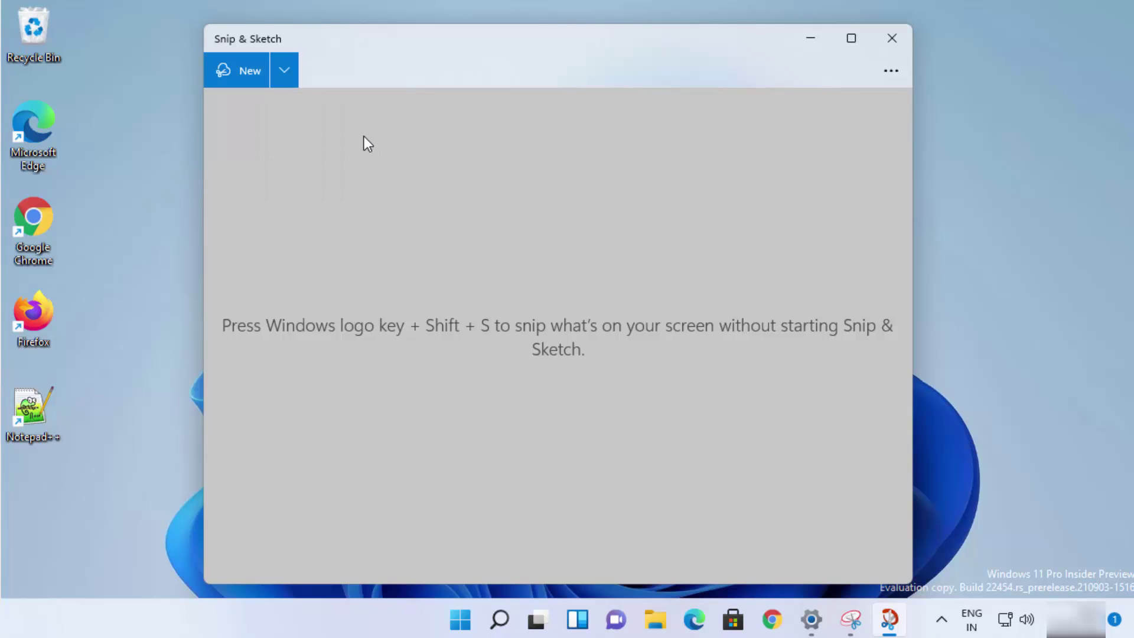
Capture the Snipping Tool window with a Window Snip.
left_click(233, 73)
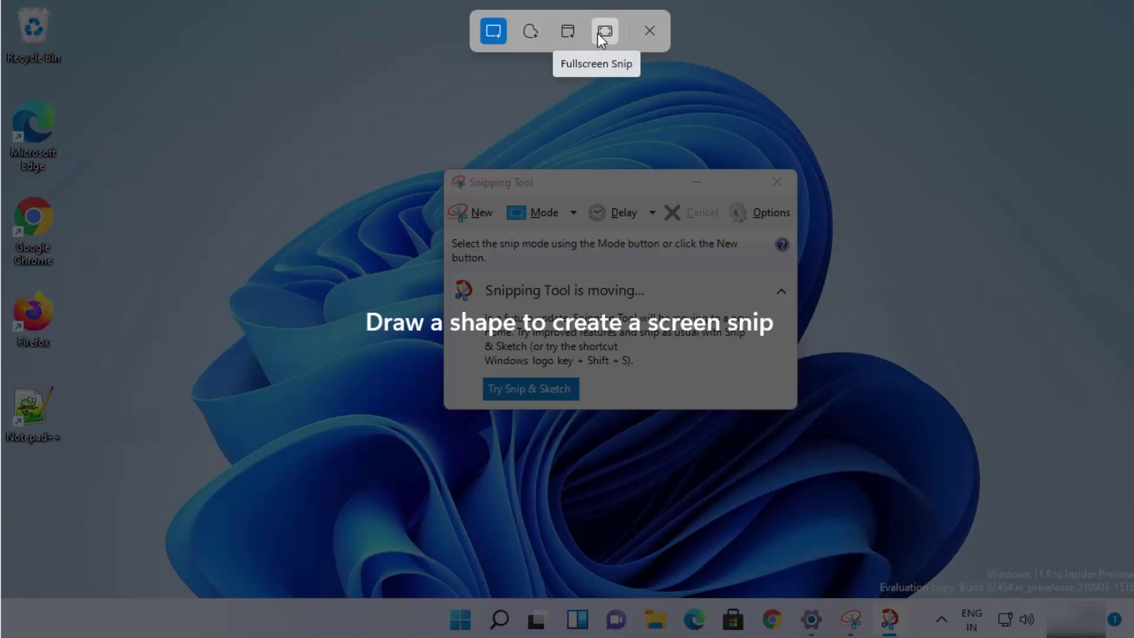
left_click(576, 33)
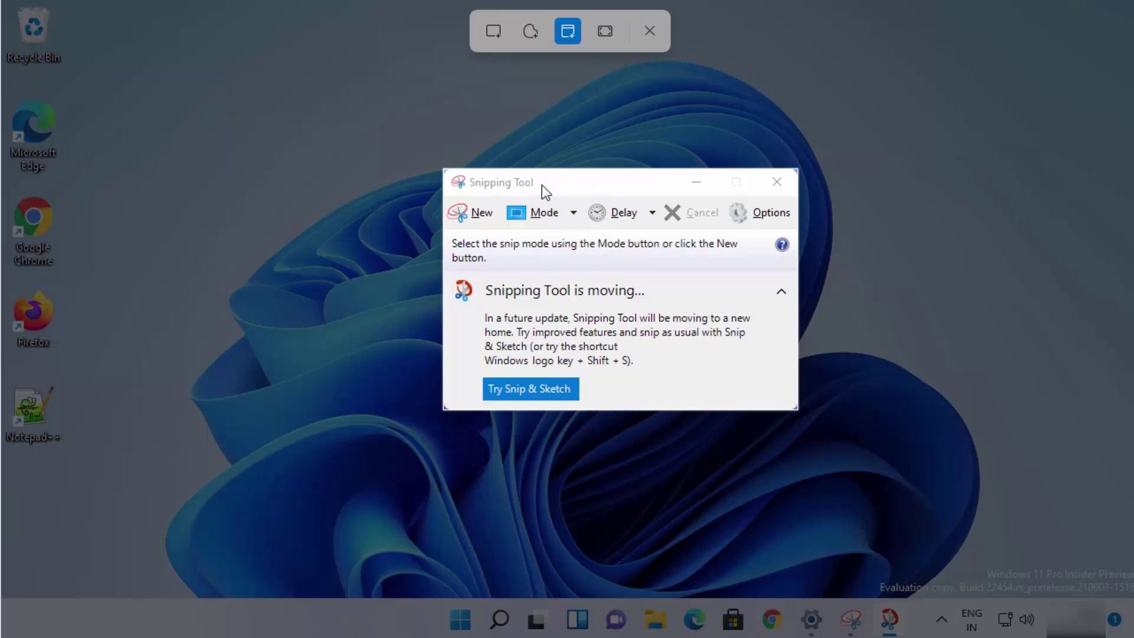
key("Escape")
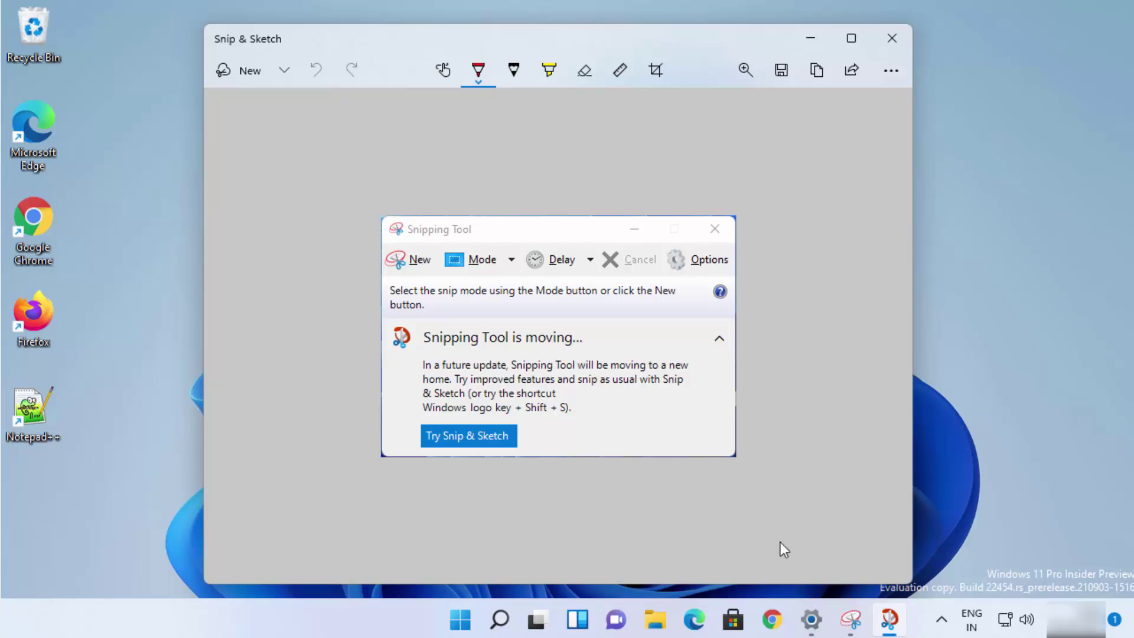
Open and minimize Windows Settings, then switch to the pencil tool.
left_click(812, 620)
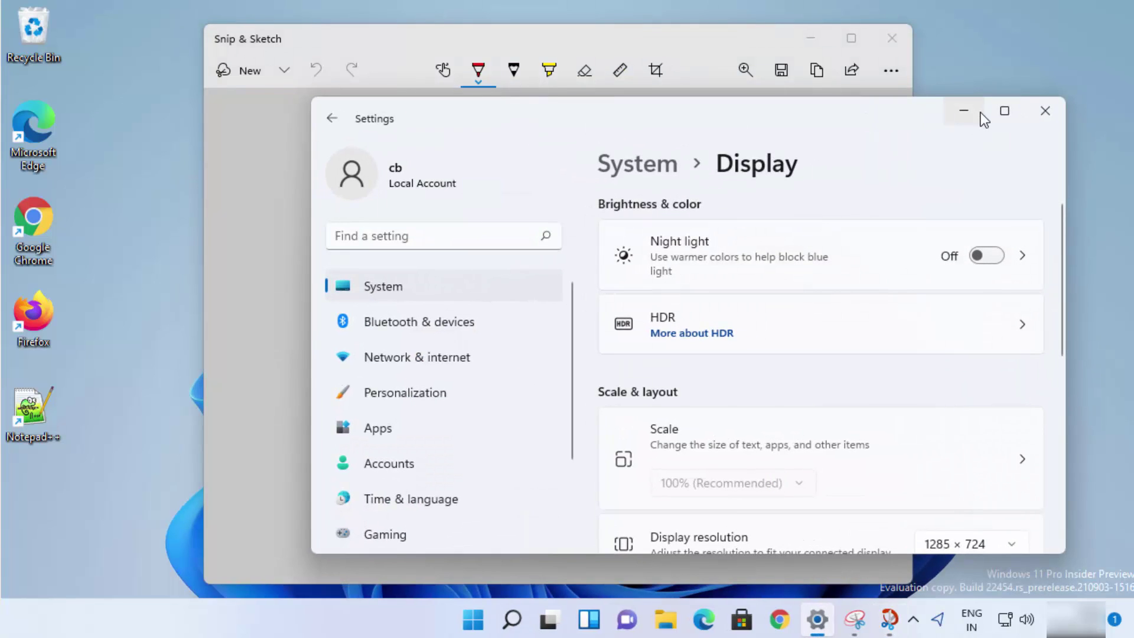
left_click(962, 111)
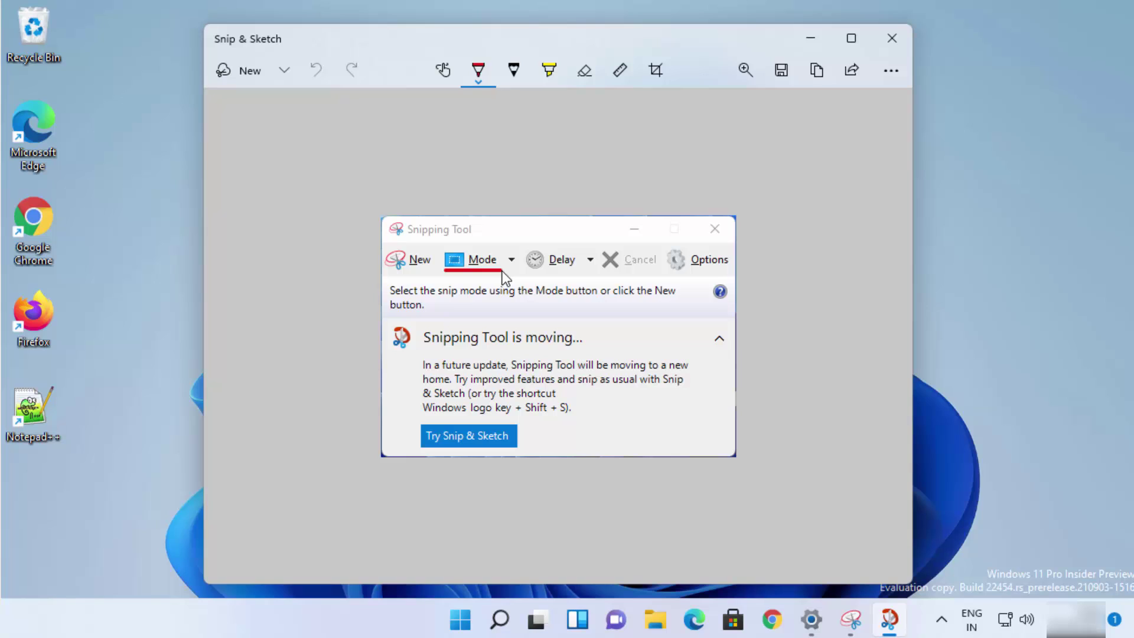
left_click(514, 72)
Highlight the 'Snipping Tool is moving' heading in yellow, then erase all ink.
left_click(549, 71)
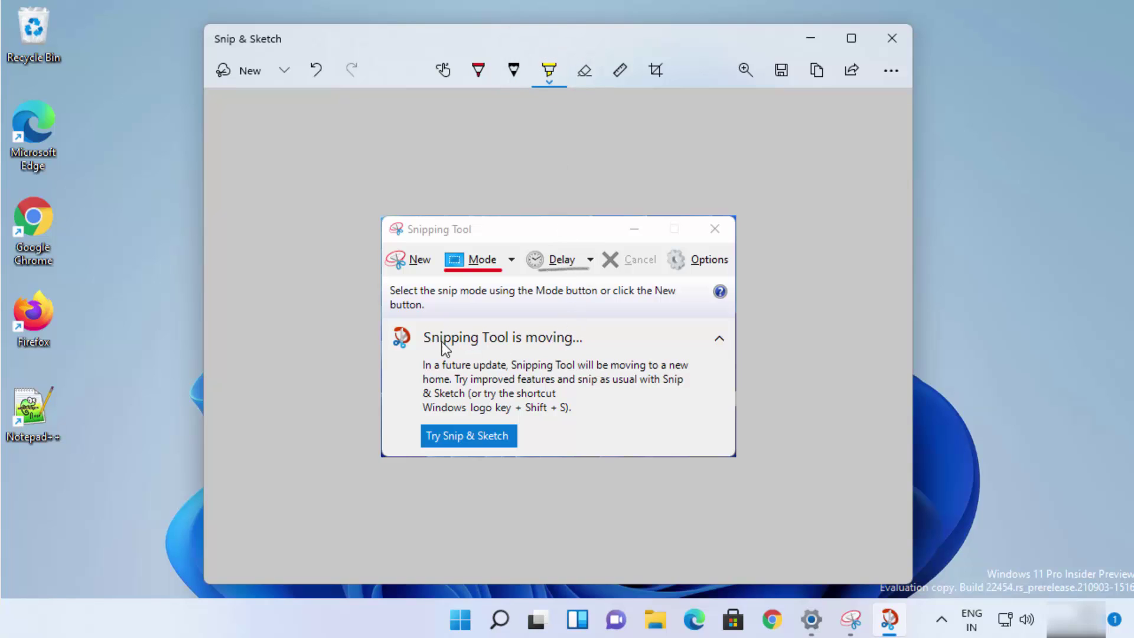
left_click_drag(423, 336, 580, 337)
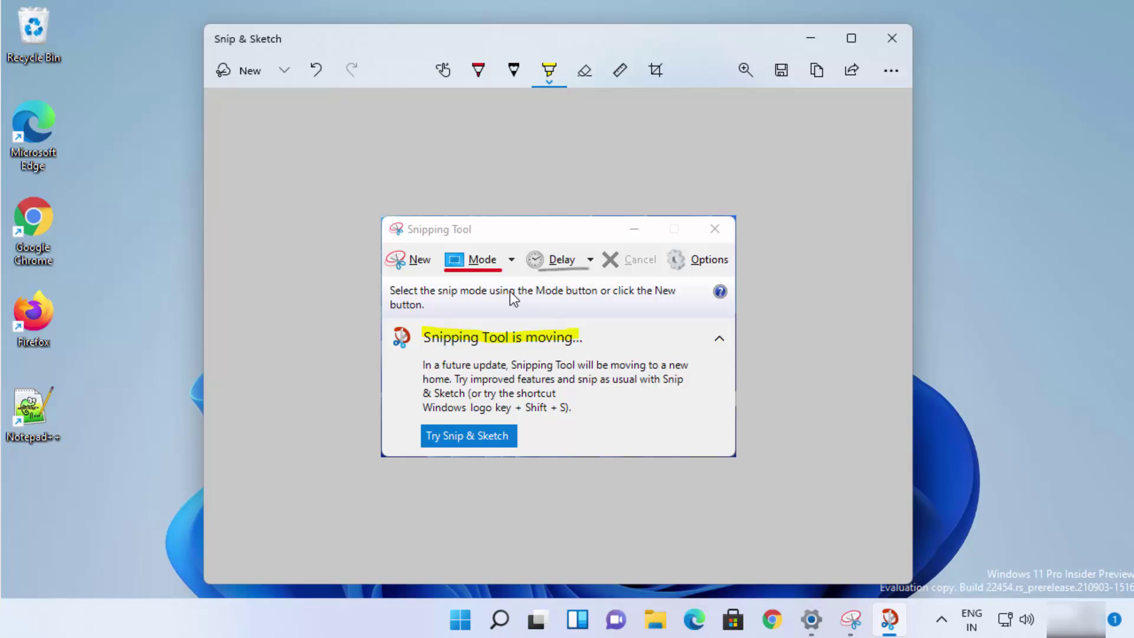
left_click(585, 68)
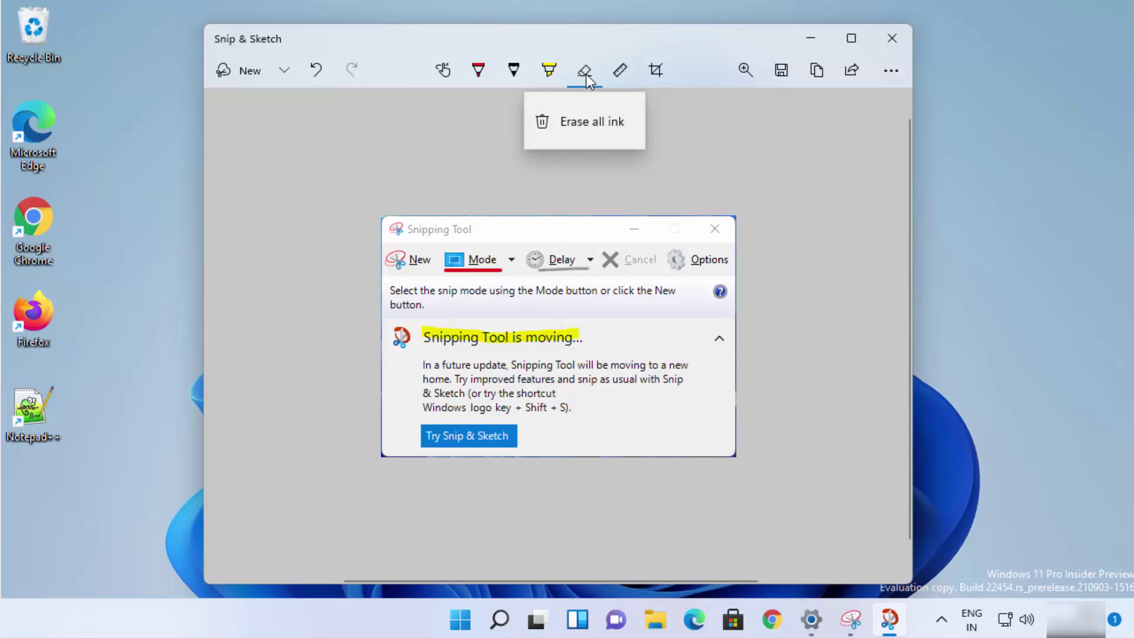
left_click(575, 122)
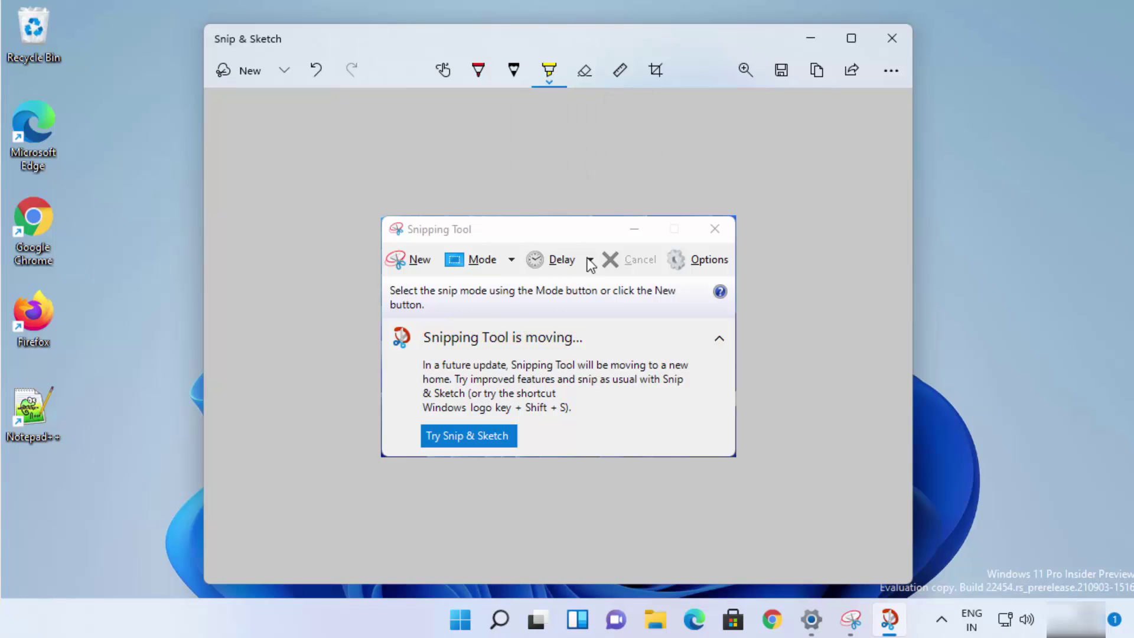
Show the ruler and draw a pencil line along it, then undo that line.
left_click(618, 81)
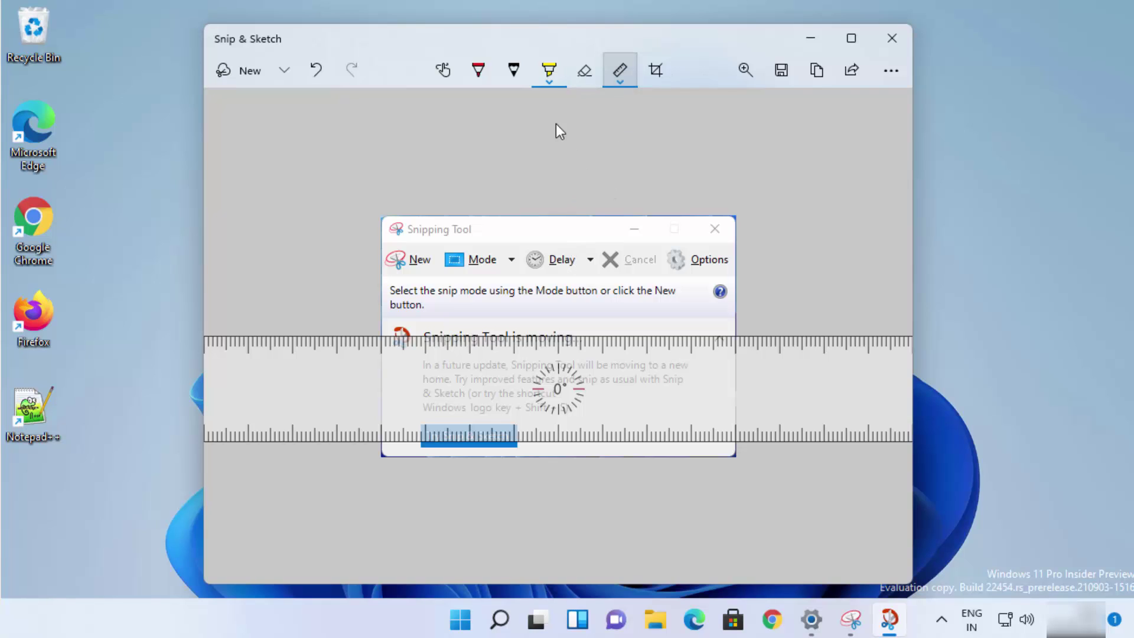
left_click(516, 77)
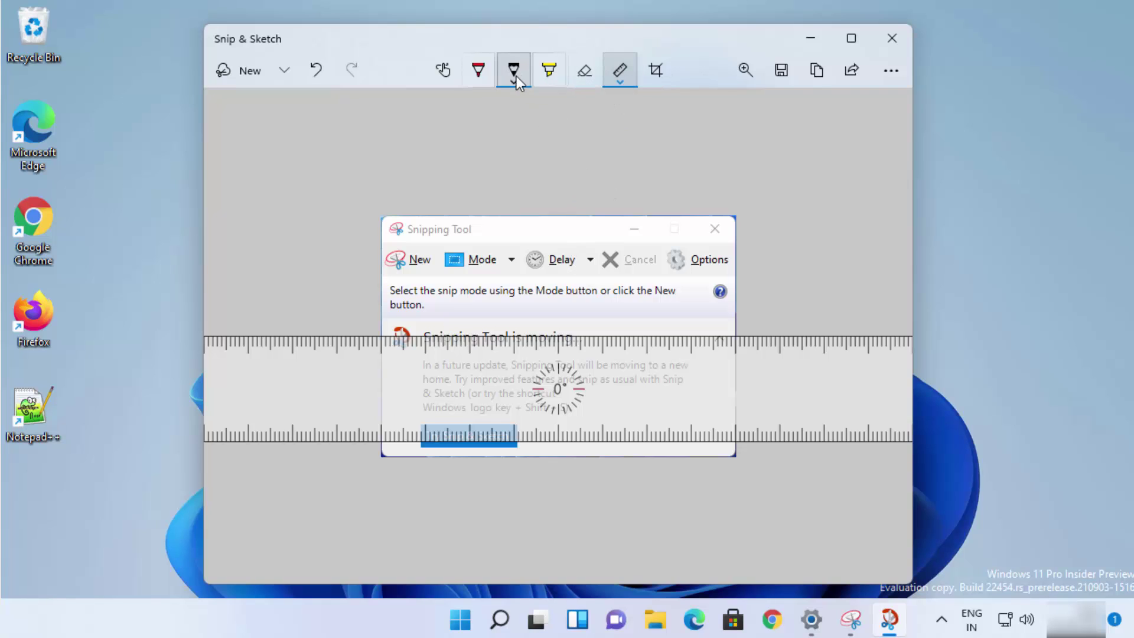
left_click_drag(484, 335, 612, 331)
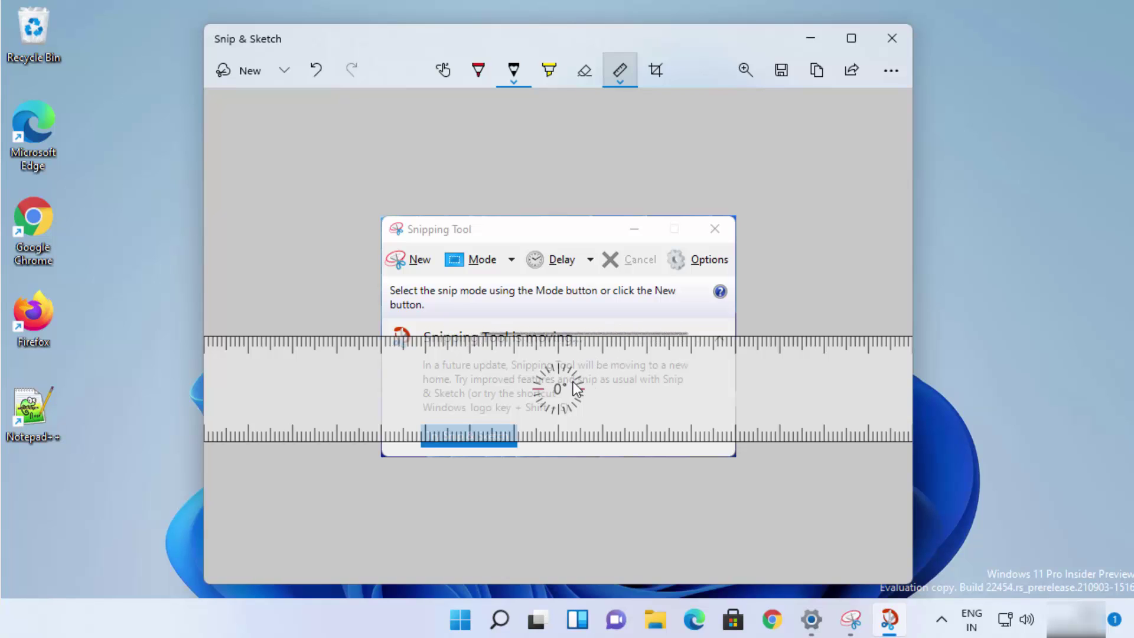
key("ctrl+z")
Swap the ruler for the protractor, then put the guide away.
left_click(621, 76)
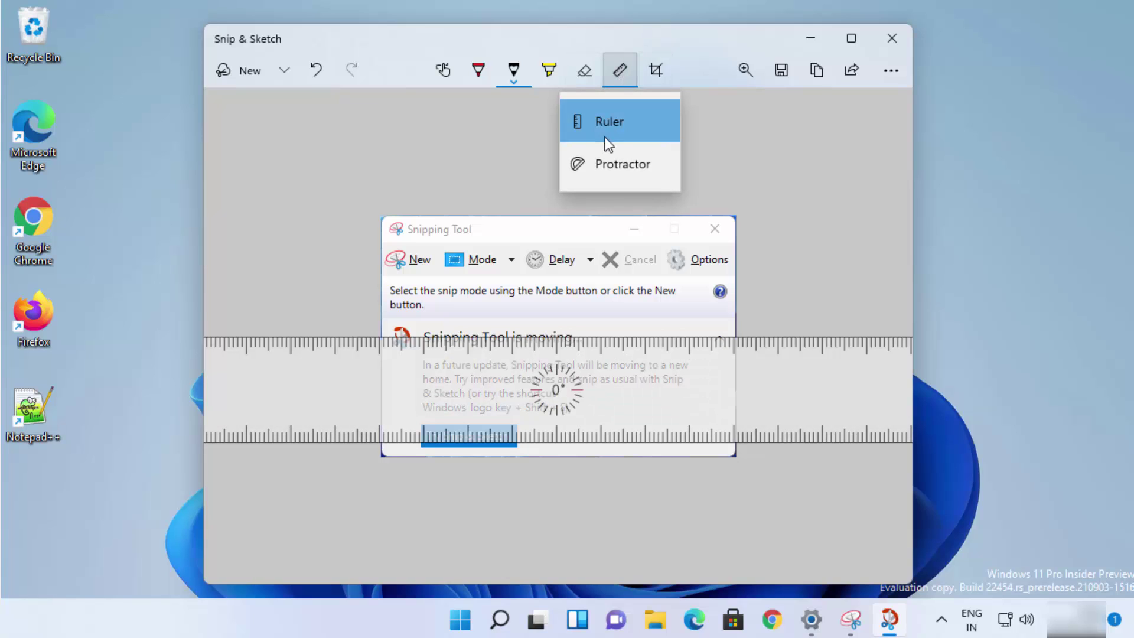
left_click(620, 165)
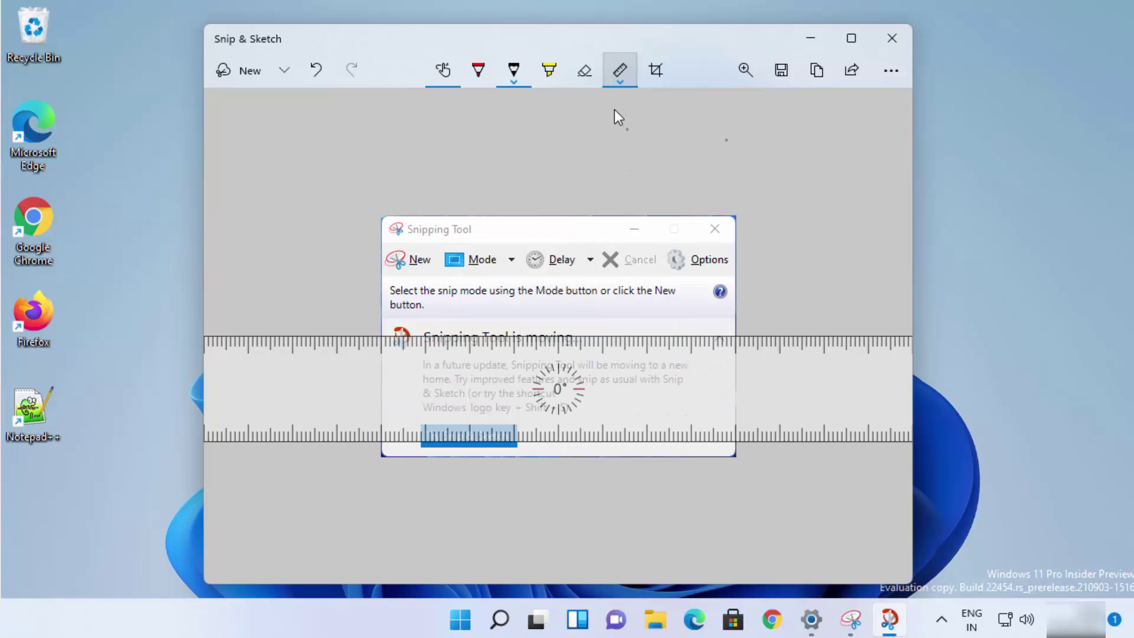
left_click(623, 77)
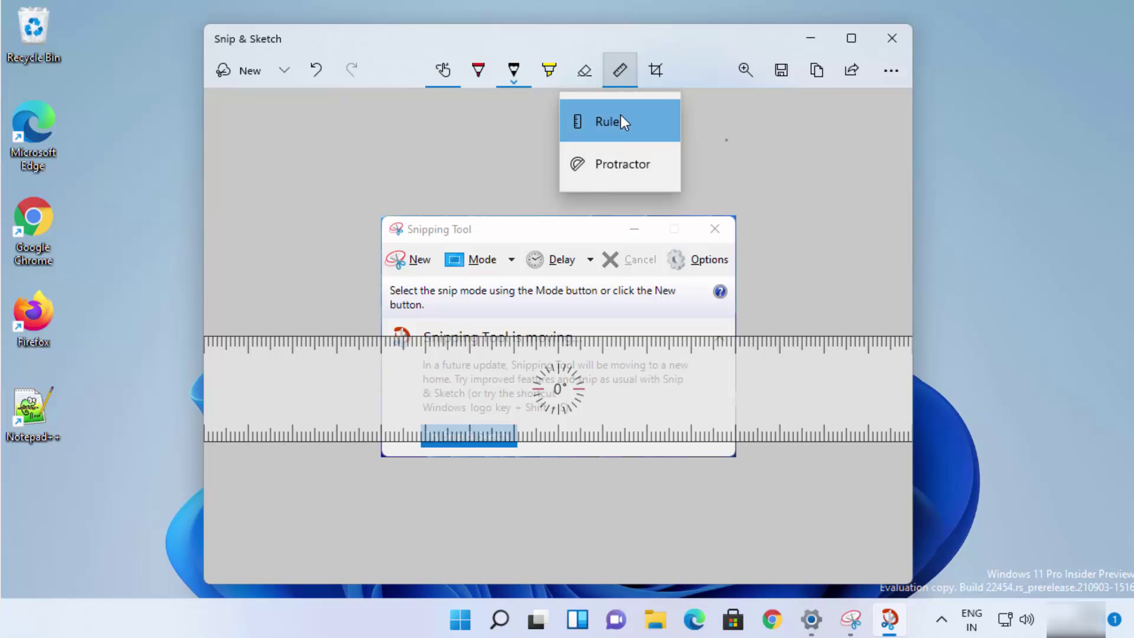
left_click(608, 123)
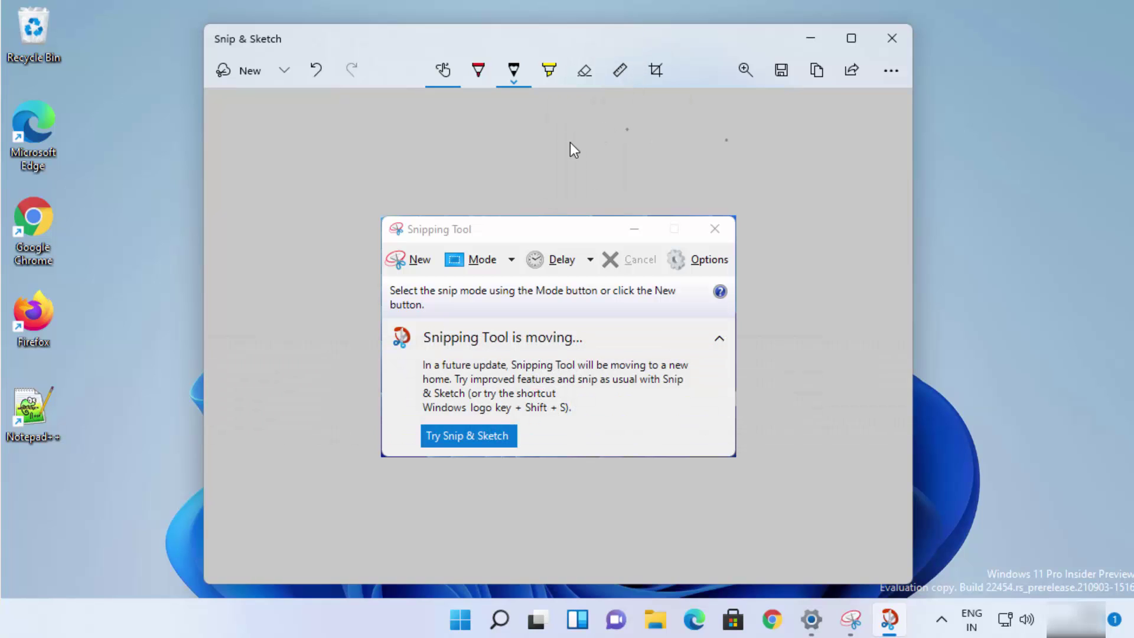
Crop the capture by pulling the top-right corner slightly inward and apply it.
left_click(657, 73)
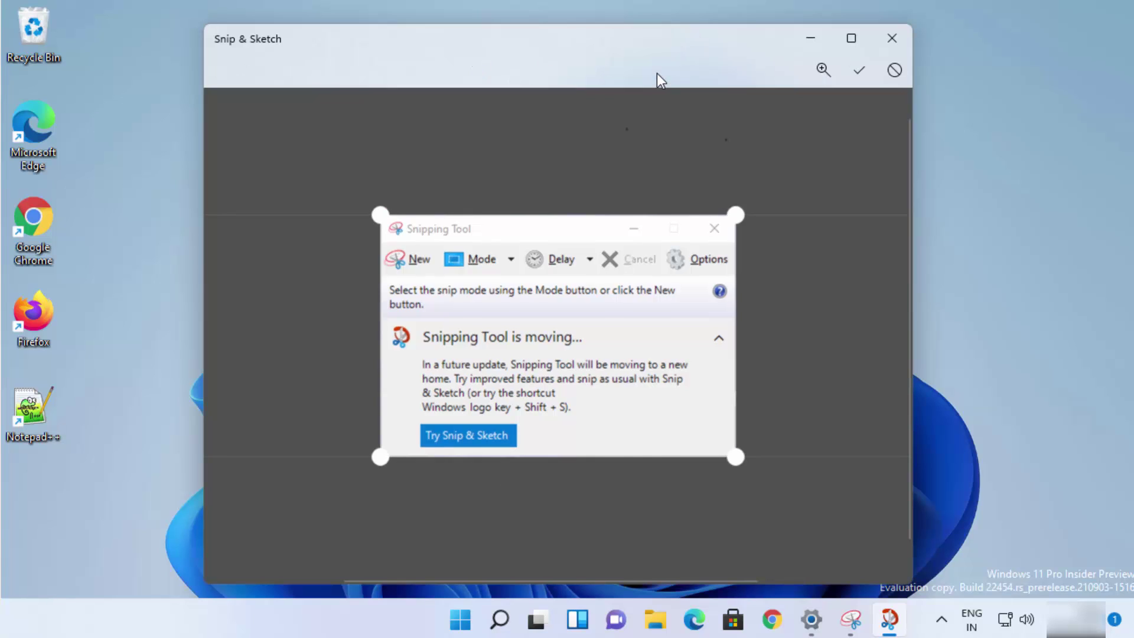
left_click_drag(737, 214, 734, 220)
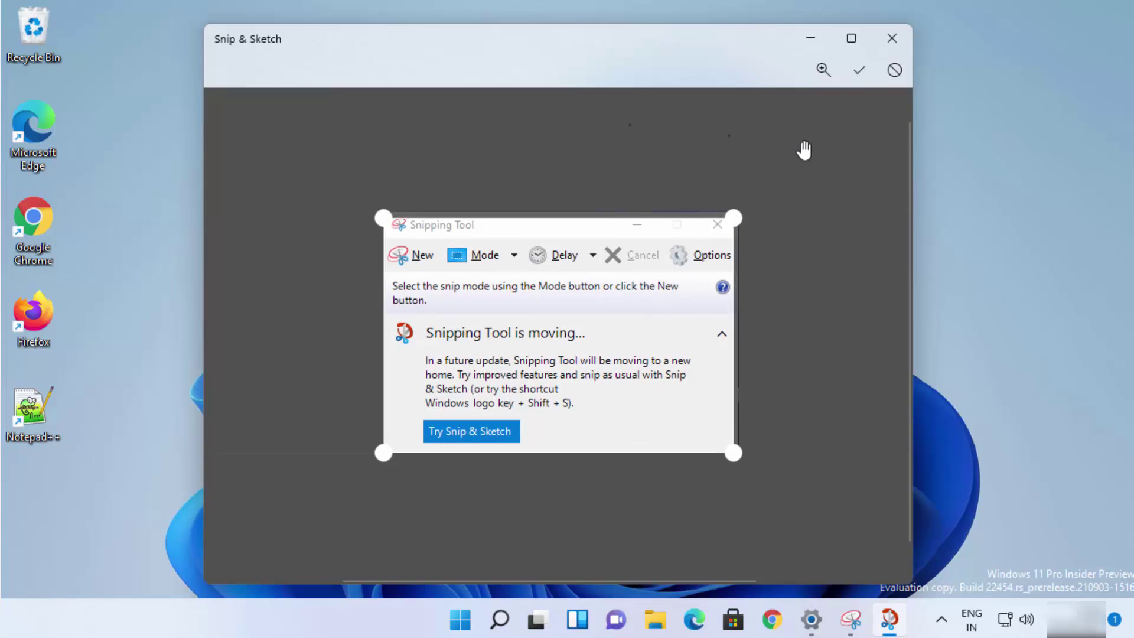
left_click(859, 71)
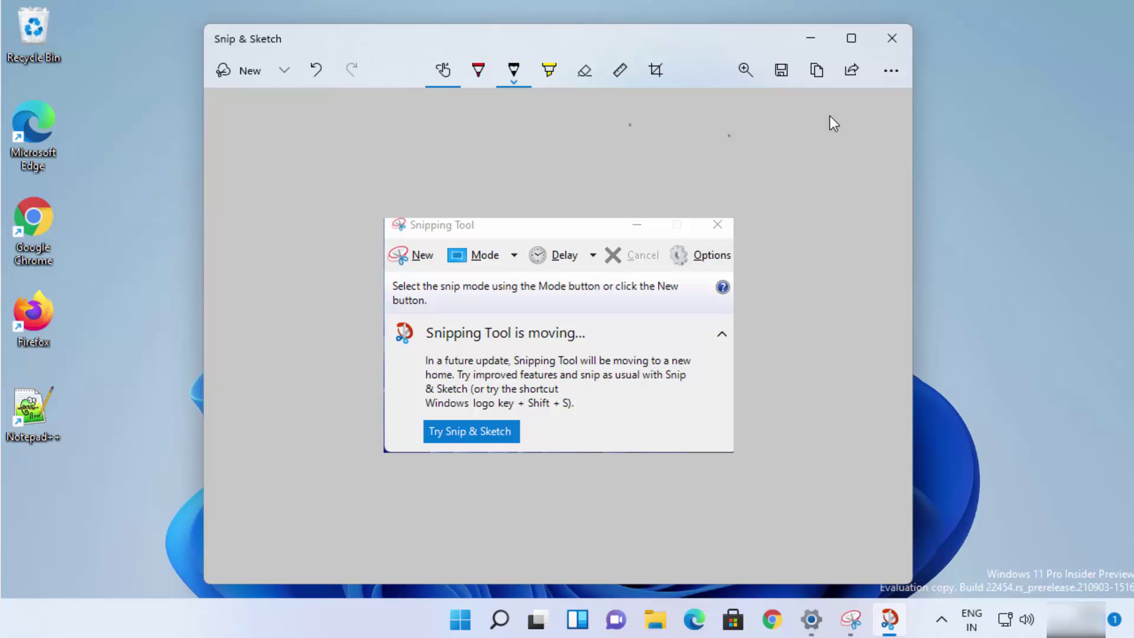
left_click(782, 71)
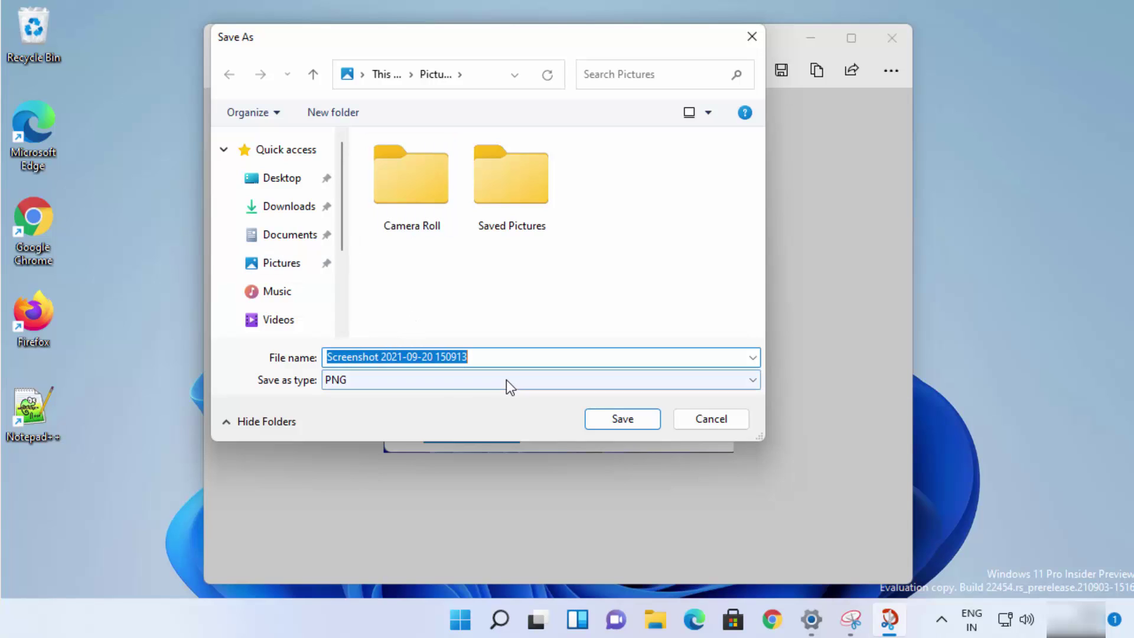
left_click(446, 378)
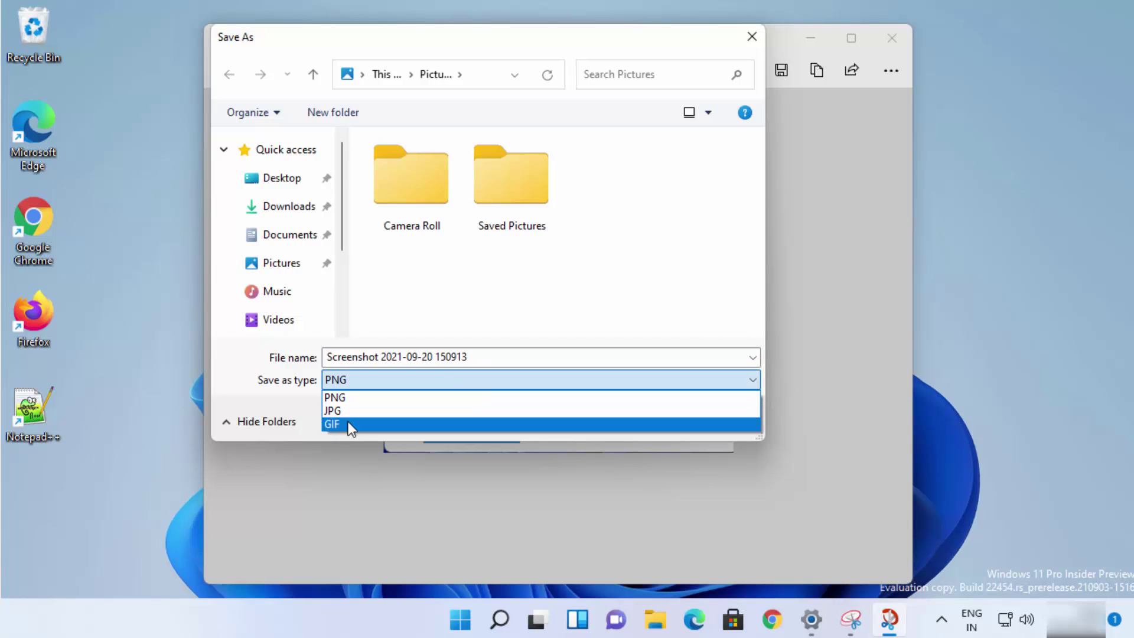
left_click(358, 437)
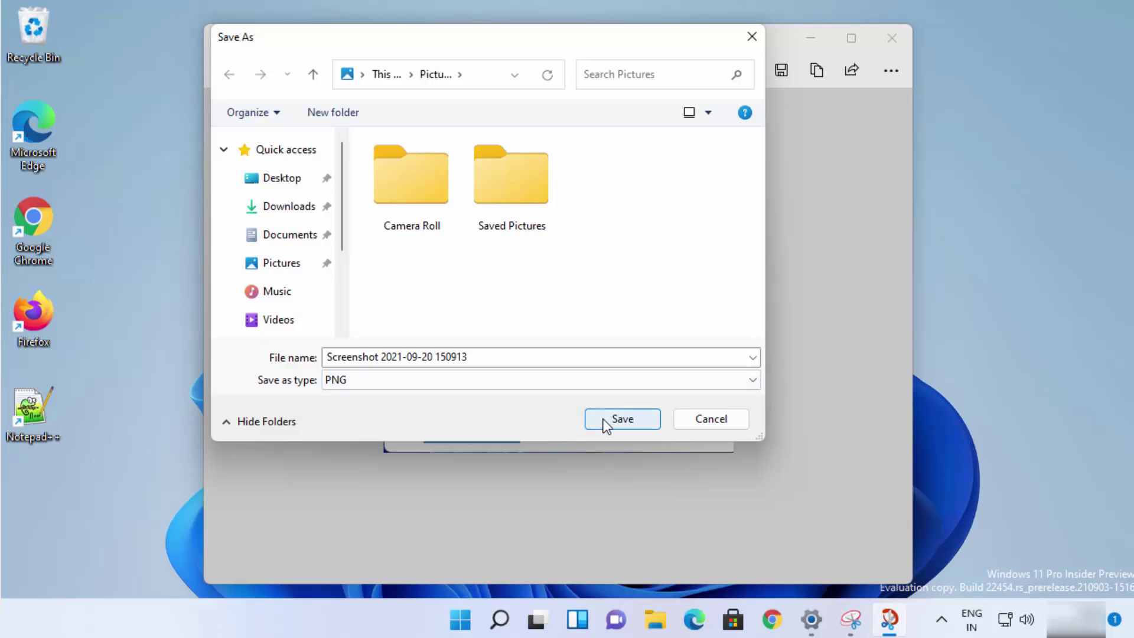
left_click(620, 419)
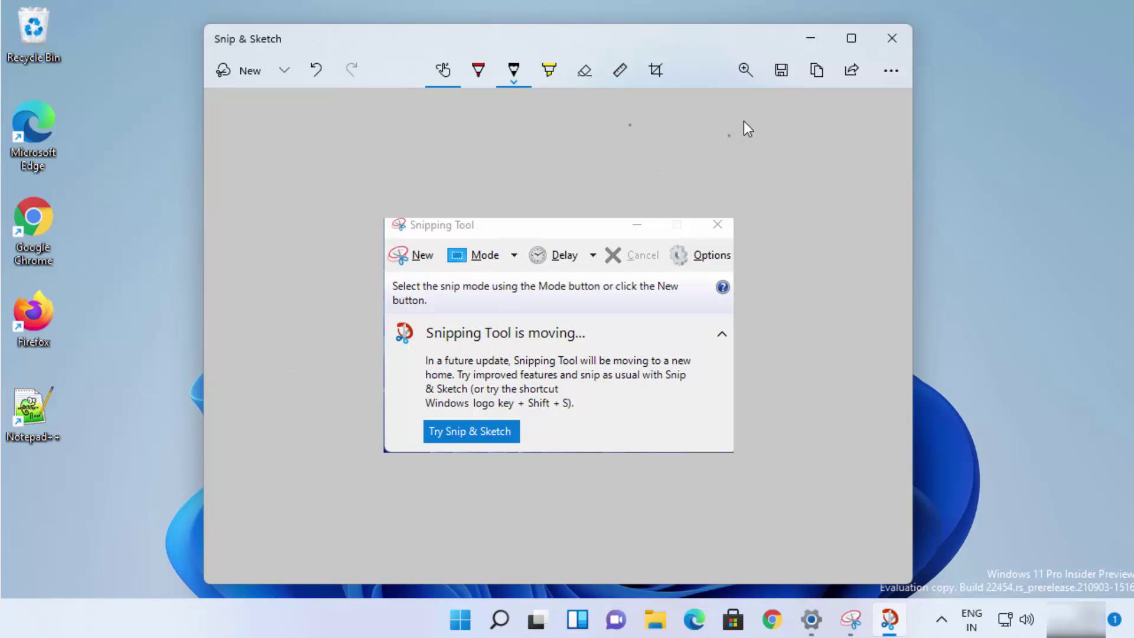
left_click(816, 81)
Review and close the Share options, then open the See more menu.
left_click(851, 70)
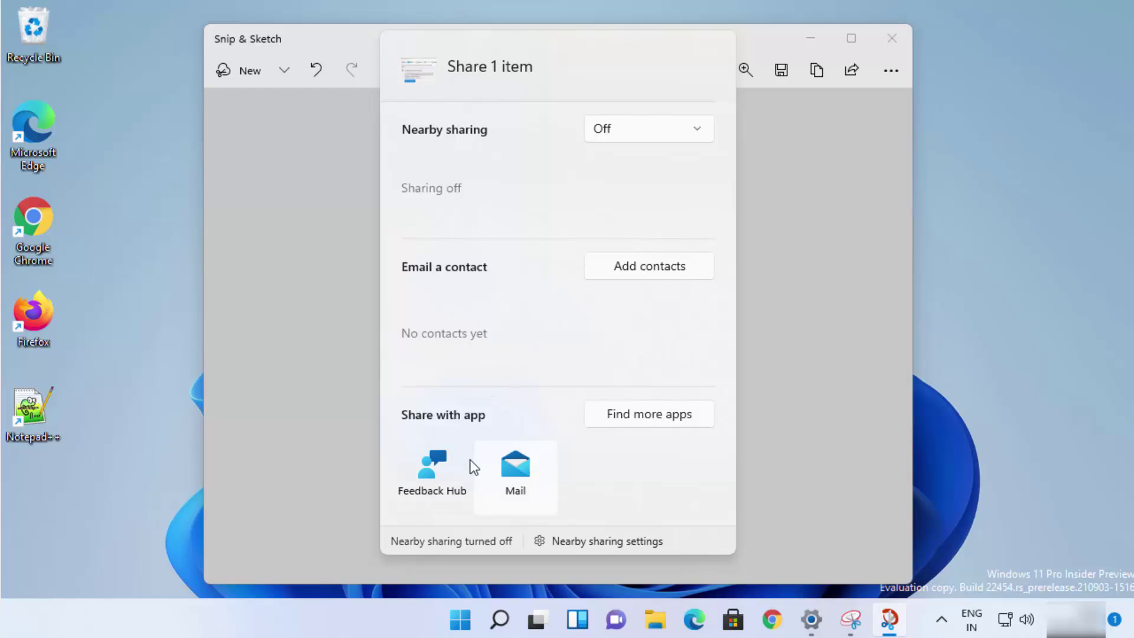
left_click(836, 224)
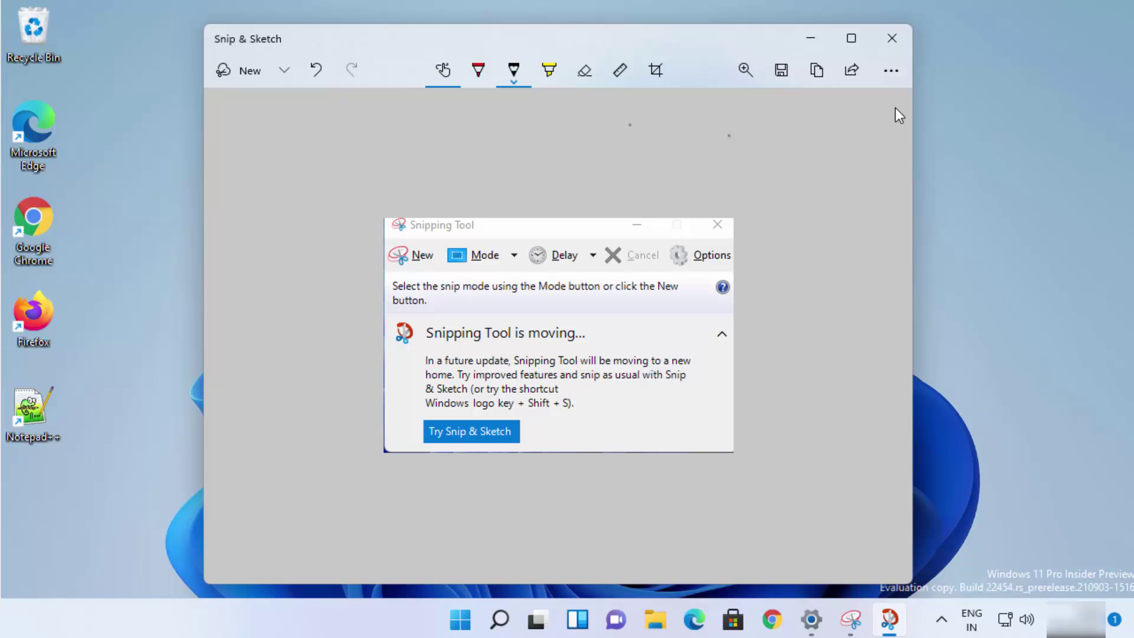
left_click(892, 72)
In Snip & Sketch settings, turn on the snip outline, set thickness 16, then switch it off.
left_click(772, 220)
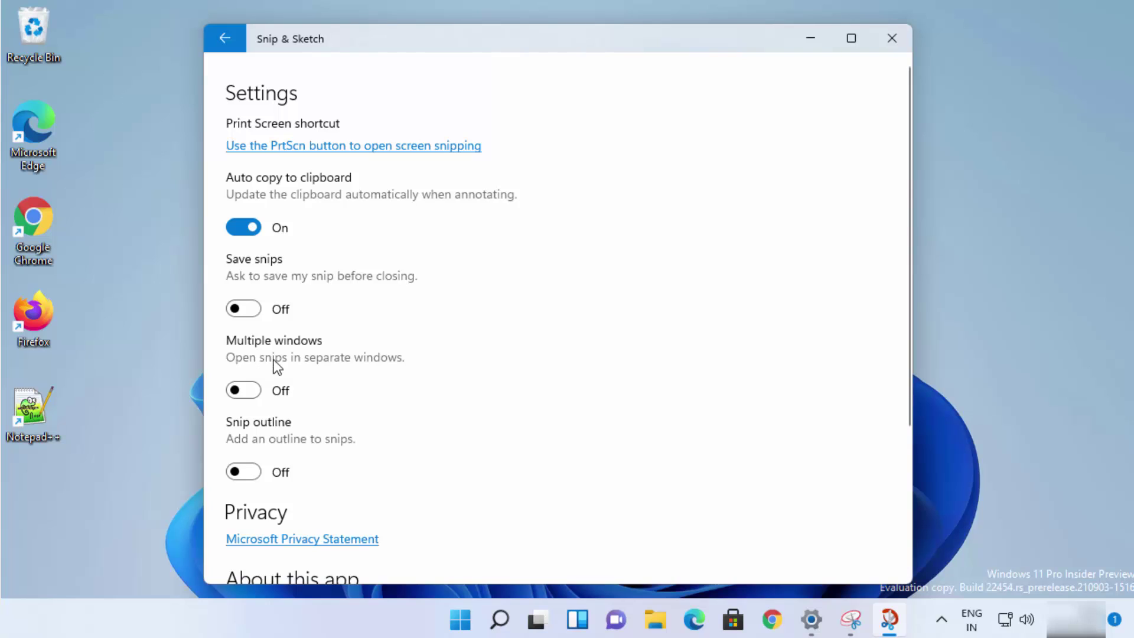
scroll(269, 413, "down", 3)
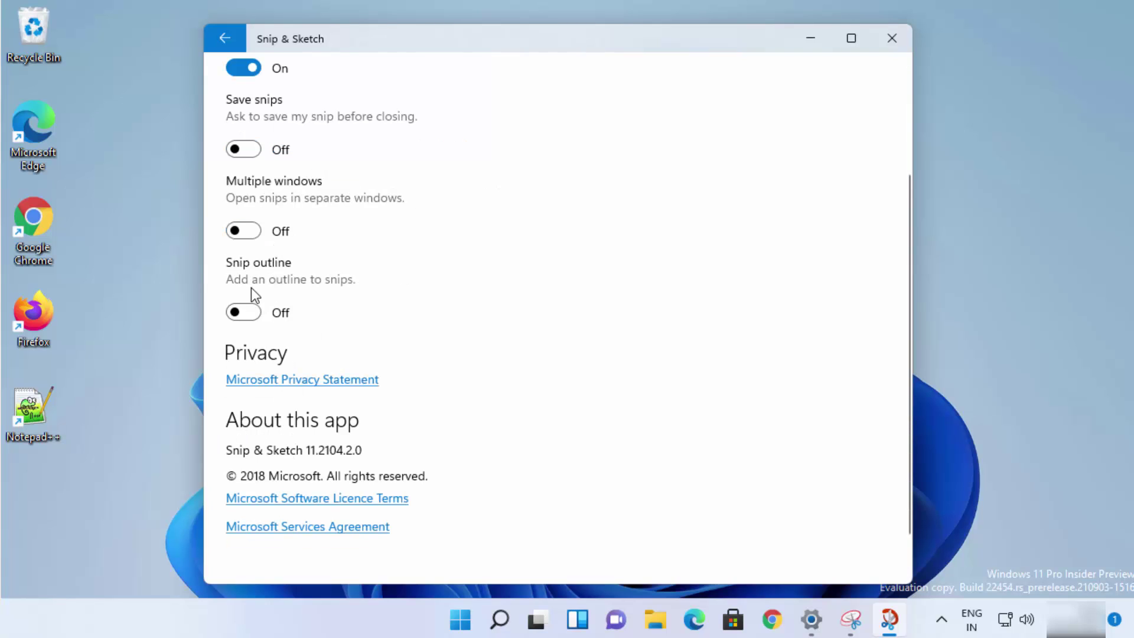
left_click(253, 312)
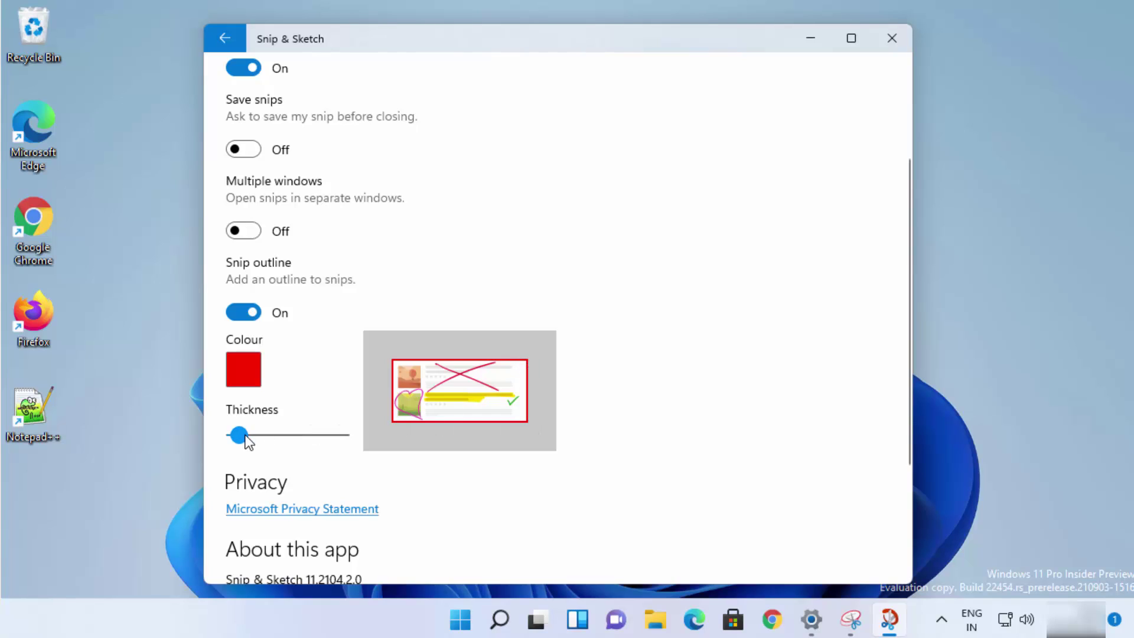
left_click_drag(241, 435, 272, 432)
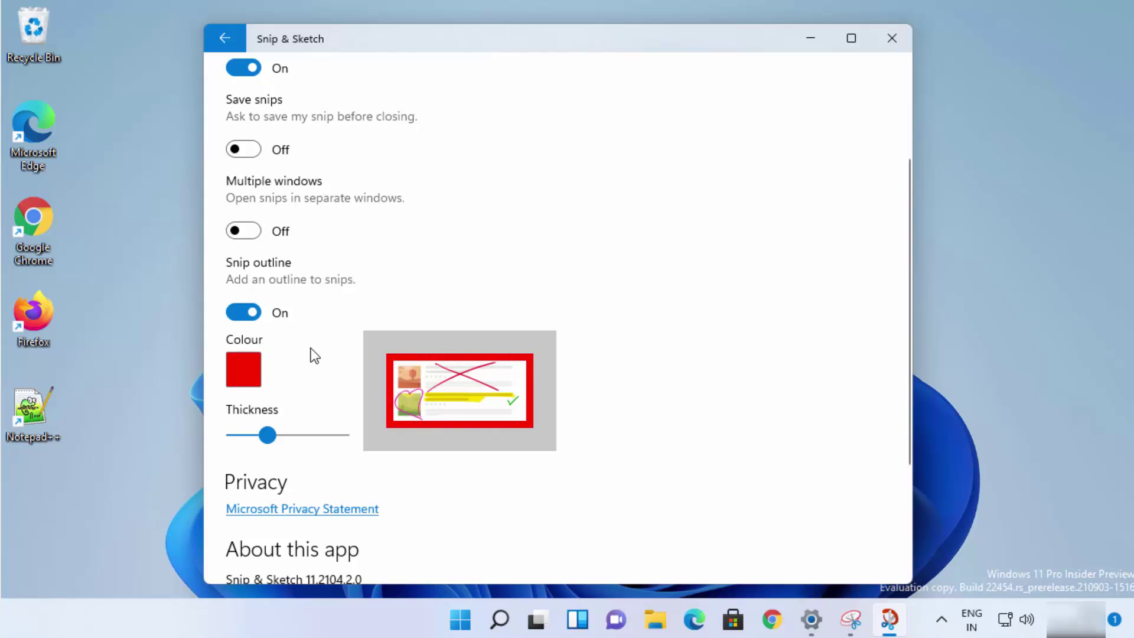
left_click(247, 314)
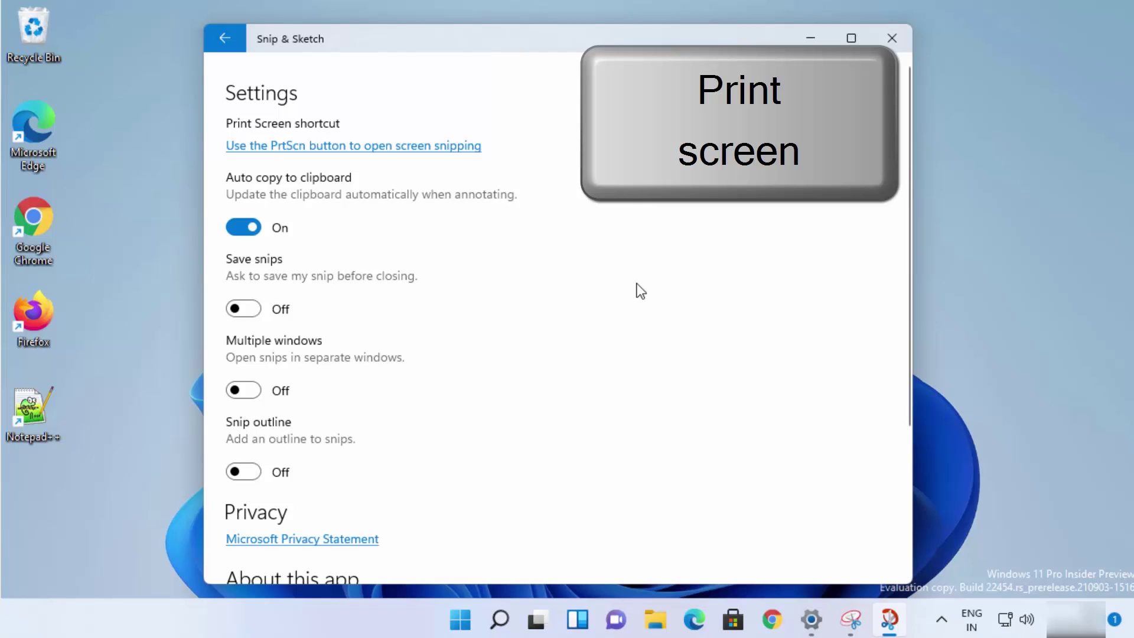
Follow the PrtScn link into Windows Settings and enable 'Use the Print screen button to open screen snipping'.
left_click(374, 155)
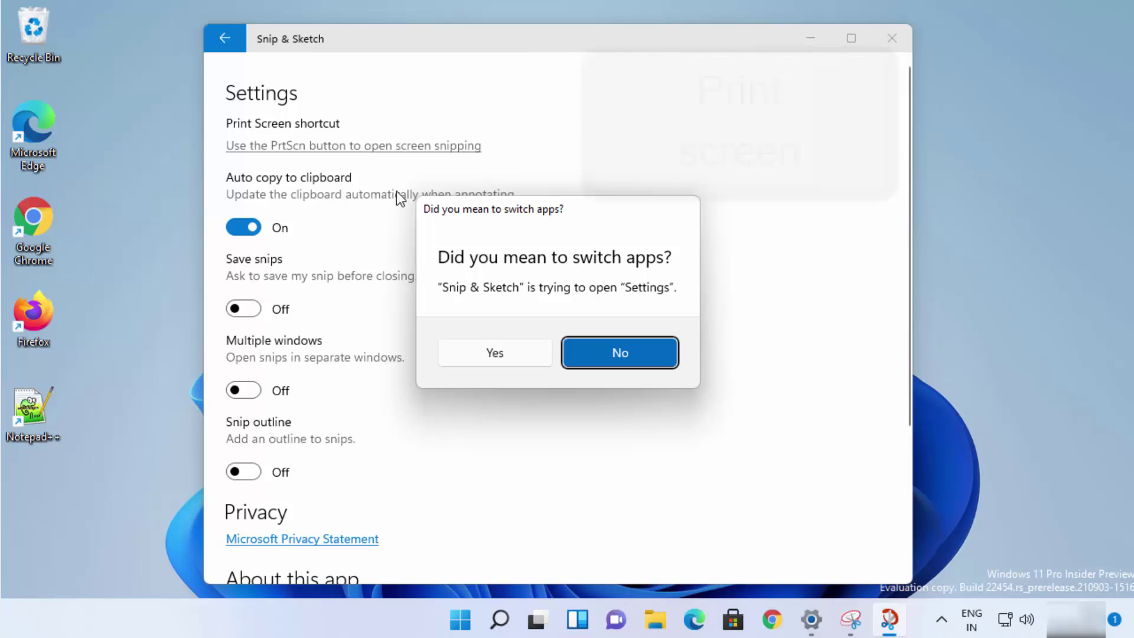
left_click(489, 356)
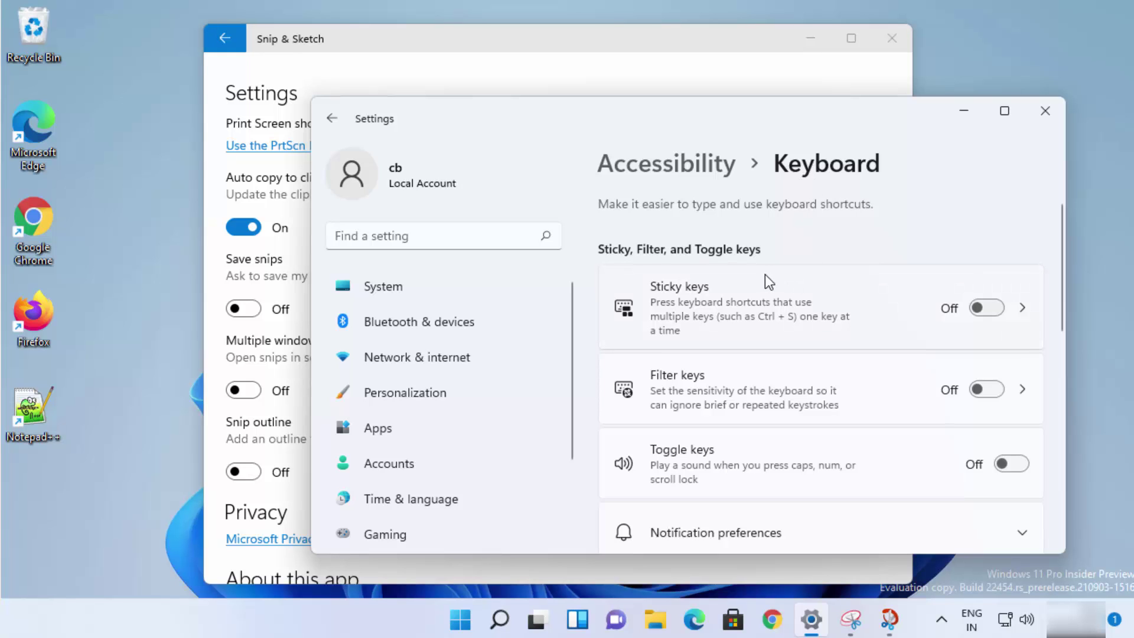
scroll(764, 275, "down", 7)
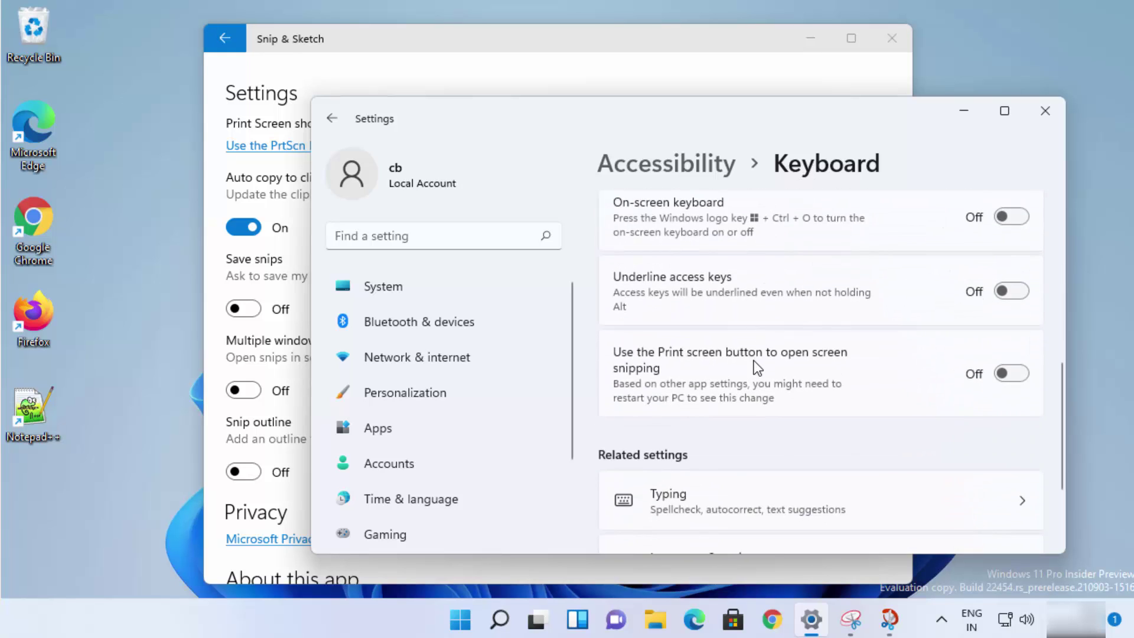
scroll(754, 362, "down", 3)
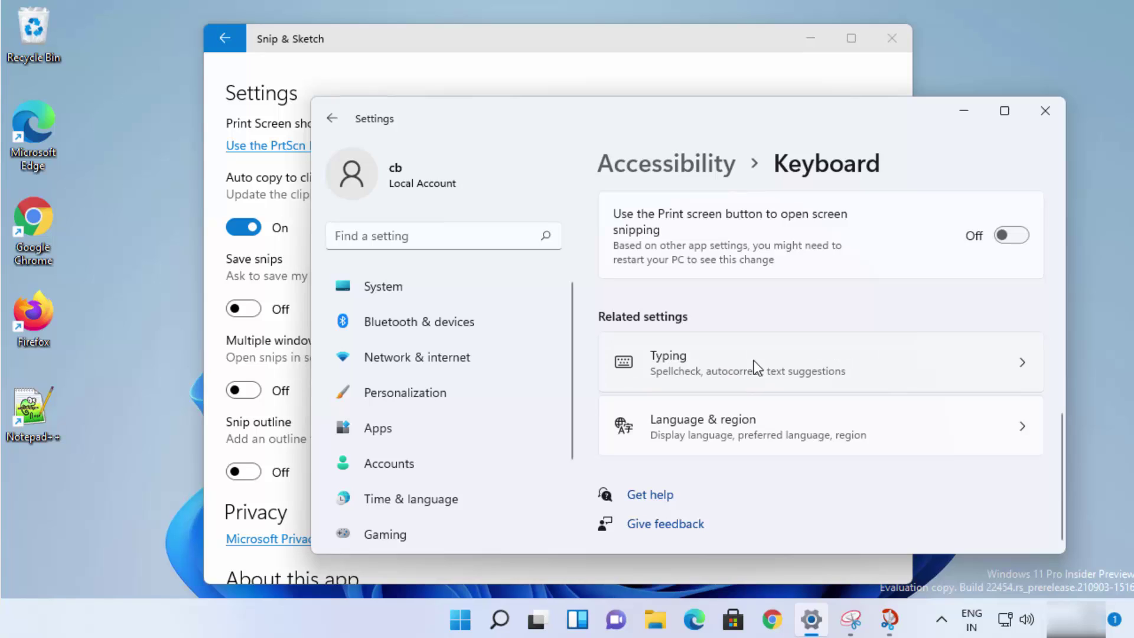
scroll(754, 361, "up", 2)
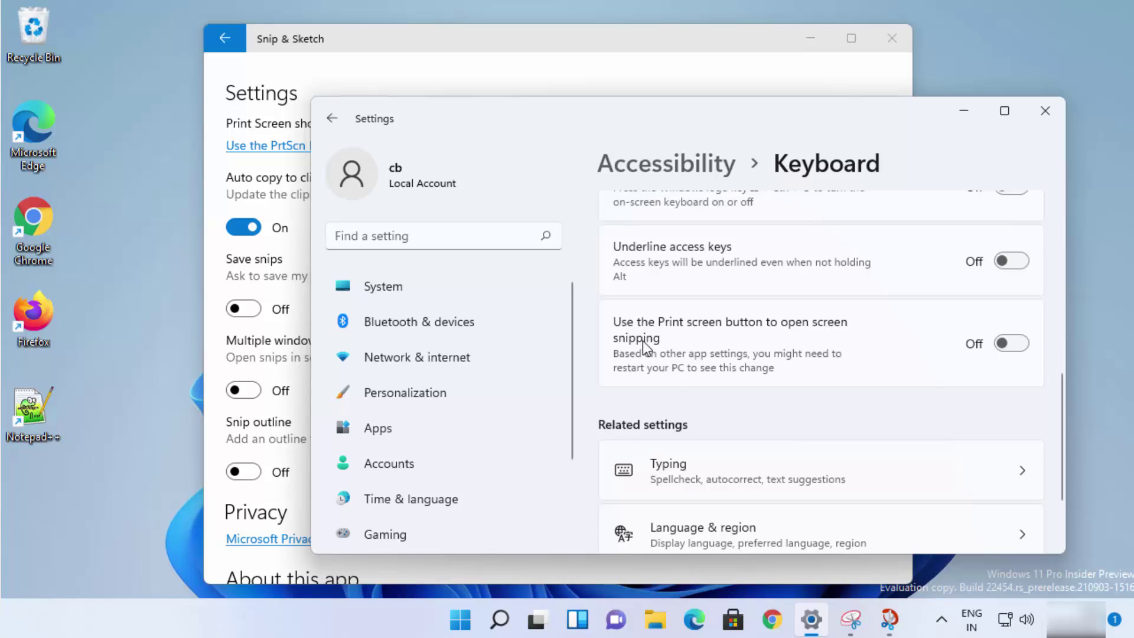
left_click(1019, 344)
Snip the Settings window with a rectangular snip, then take a full-screen snip, both via Print Screen.
key("Print")
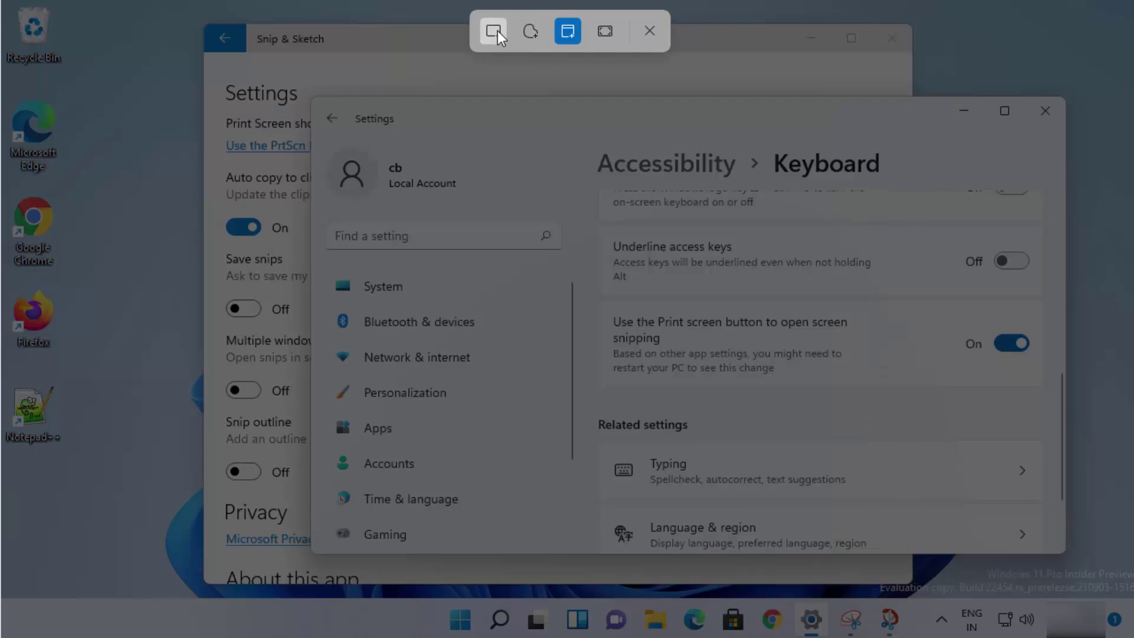
left_click(494, 31)
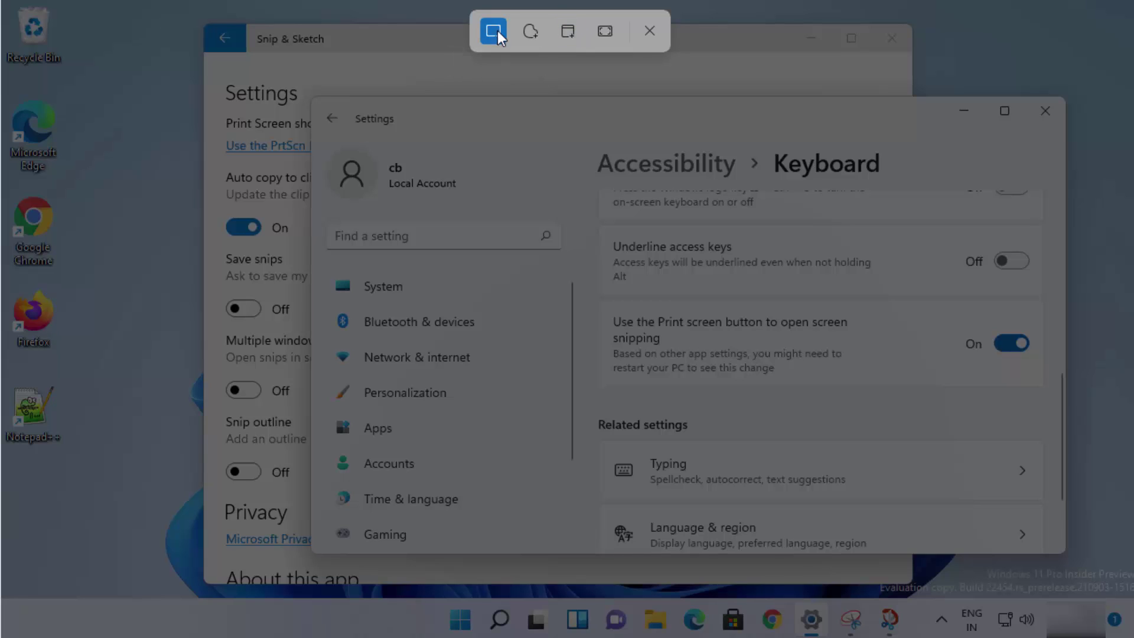
left_click_drag(321, 104, 1080, 566)
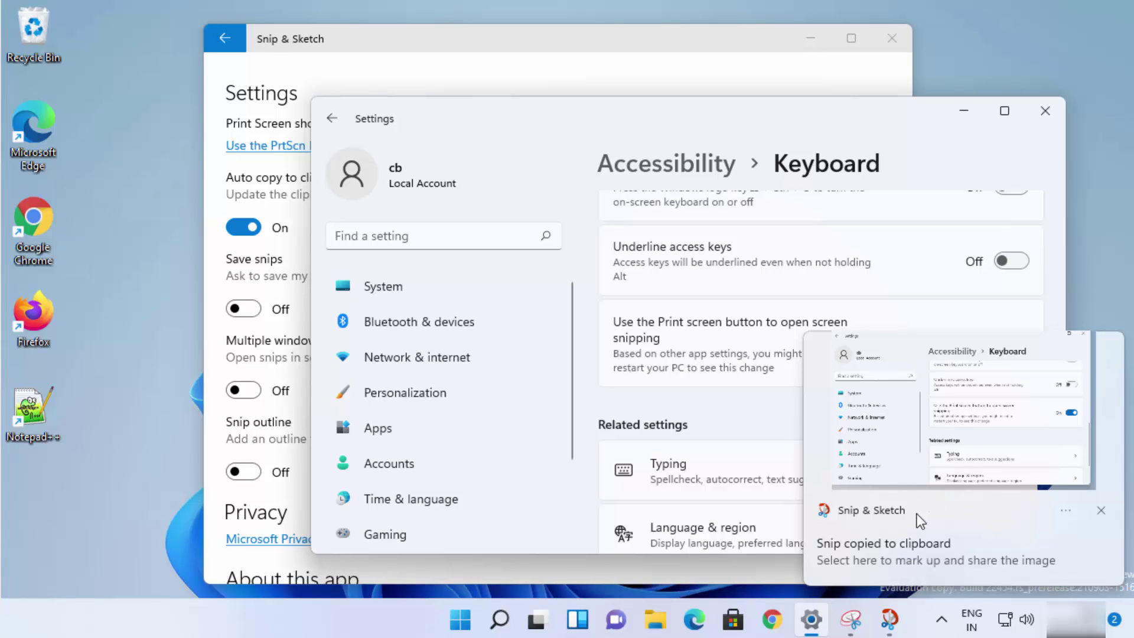
key("Print")
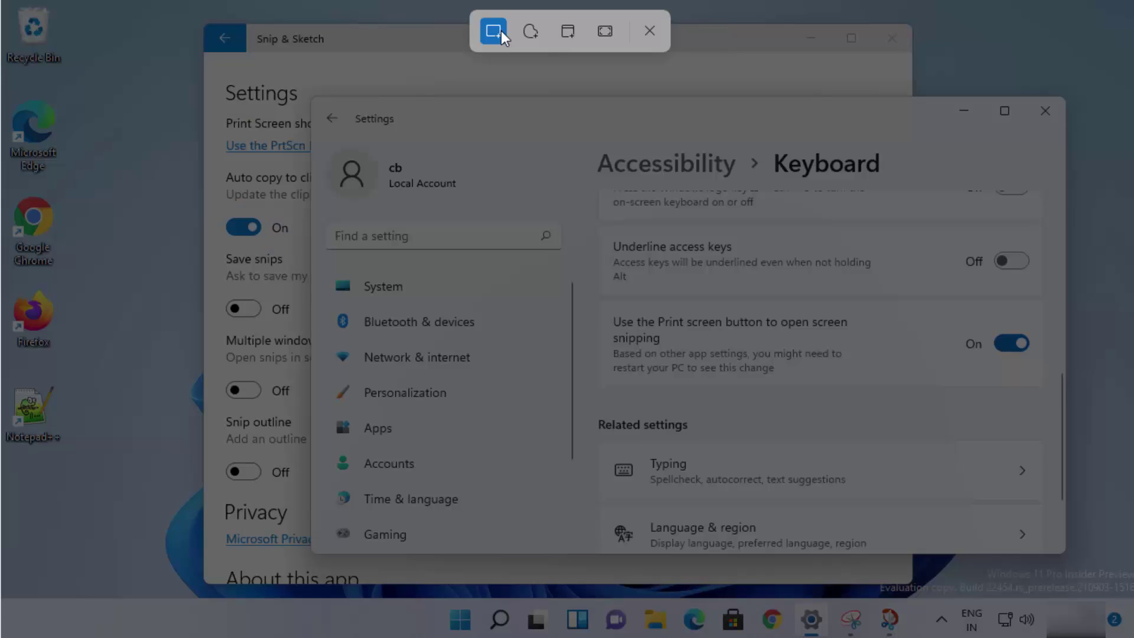
left_click(605, 31)
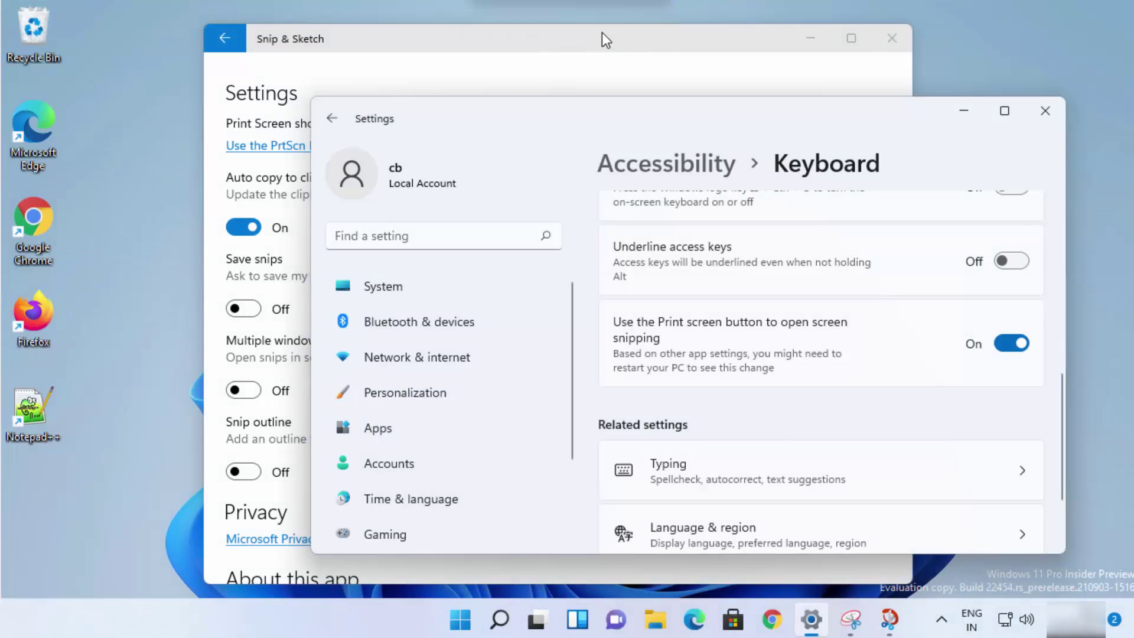